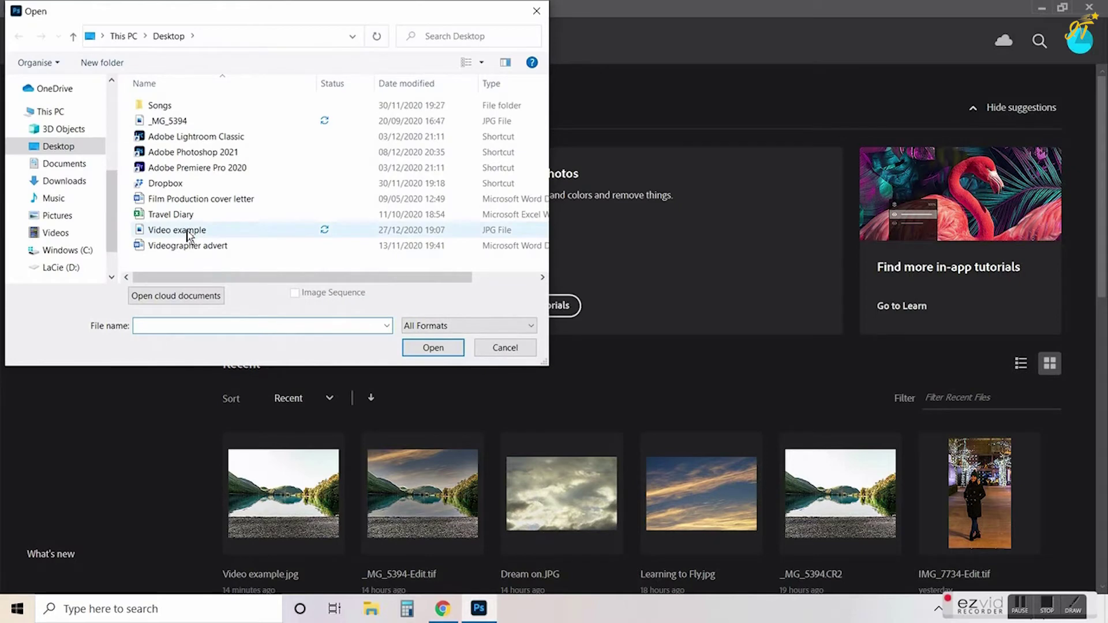
Open the Video example JPG from the Desktop and start Sky Replacement on it.
{"action": "left_click", "coordinate": [188, 231]}
{"action": "left_click", "coordinate": [444, 349]}
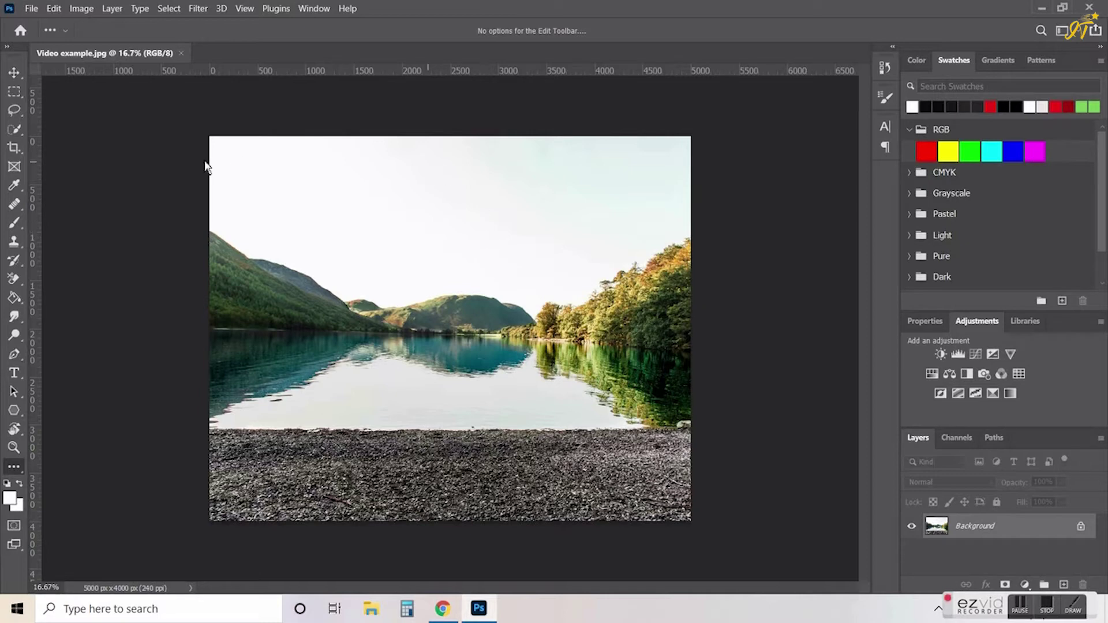
{"action": "left_click", "coordinate": [54, 8]}
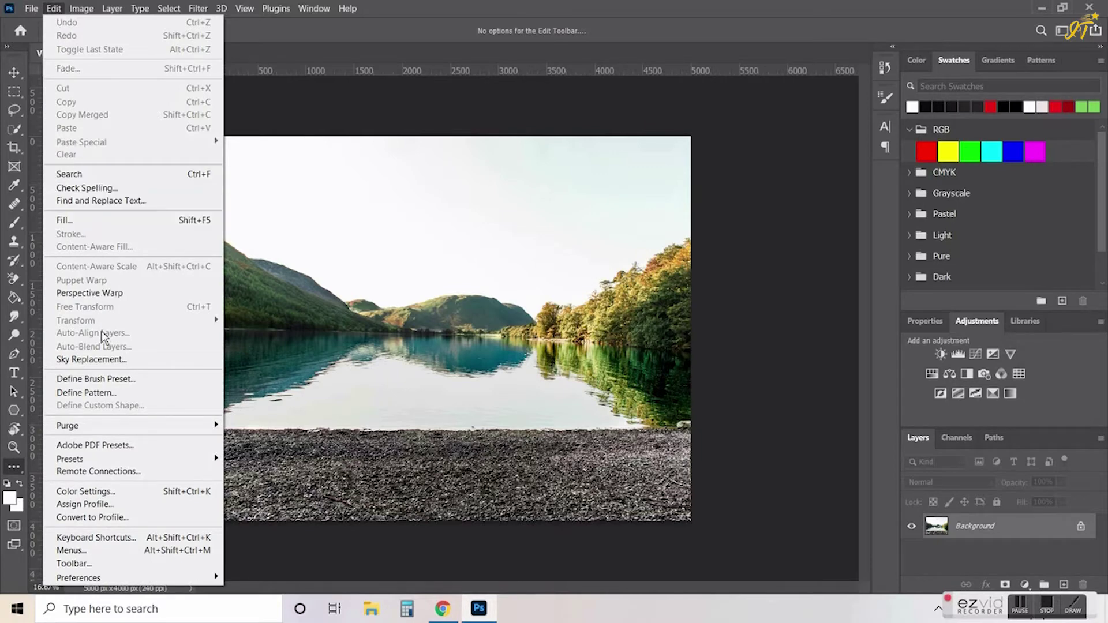
{"action": "left_click", "coordinate": [100, 361]}
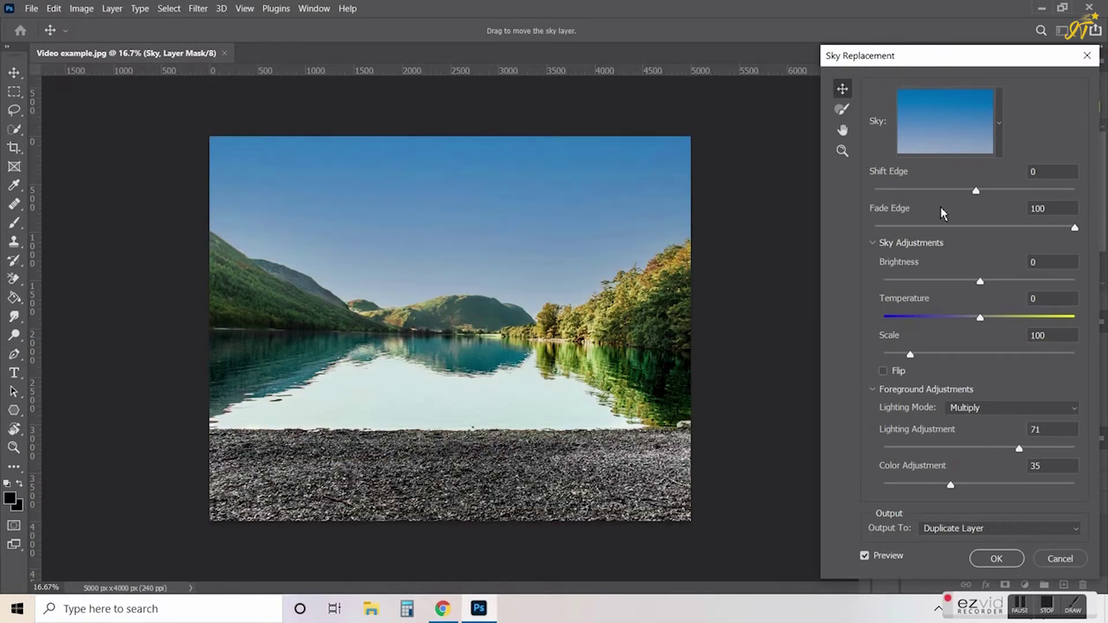
Browse the sky preset groups and try the Blue Skies preset with scattered white clouds on a light blue sky.
{"action": "left_click", "coordinate": [1000, 129]}
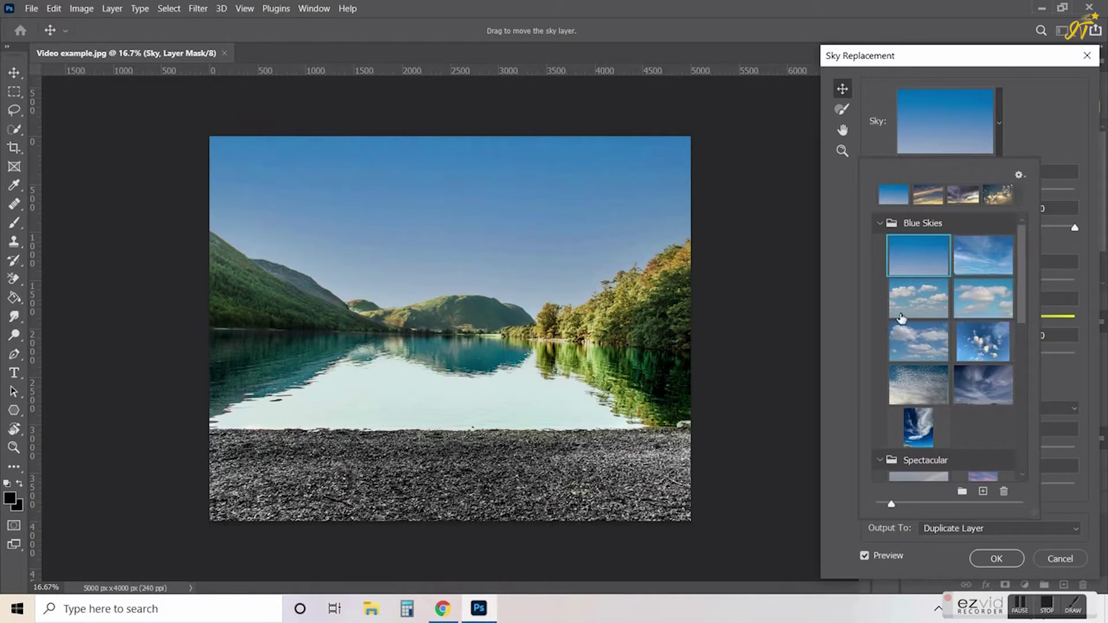
{"action": "left_click", "coordinate": [881, 225]}
{"action": "left_click", "coordinate": [881, 245]}
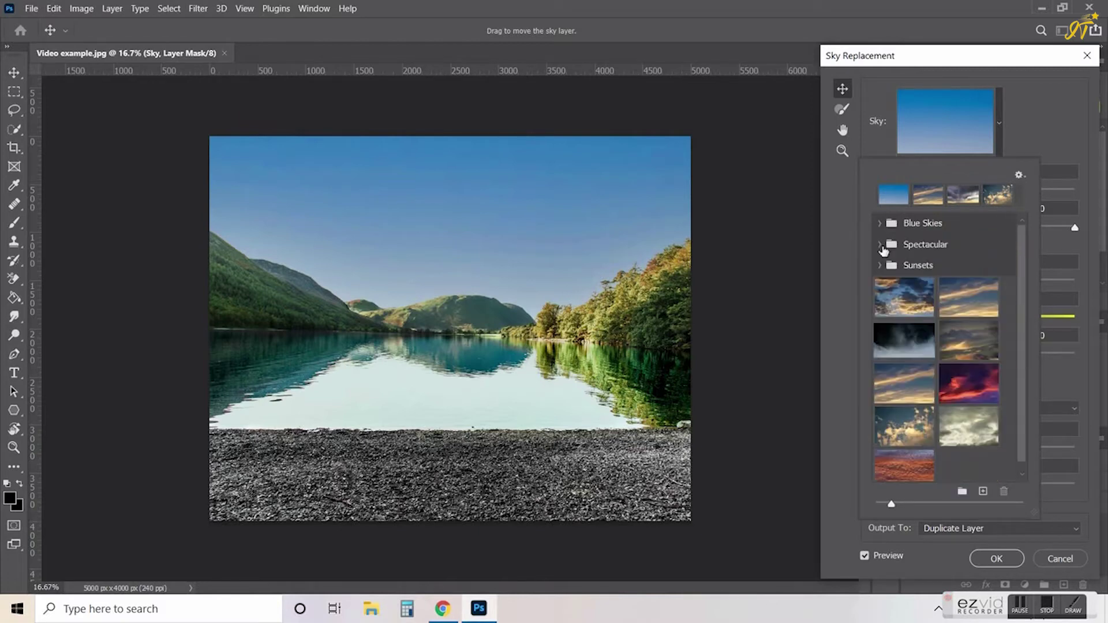
{"action": "left_click", "coordinate": [880, 265]}
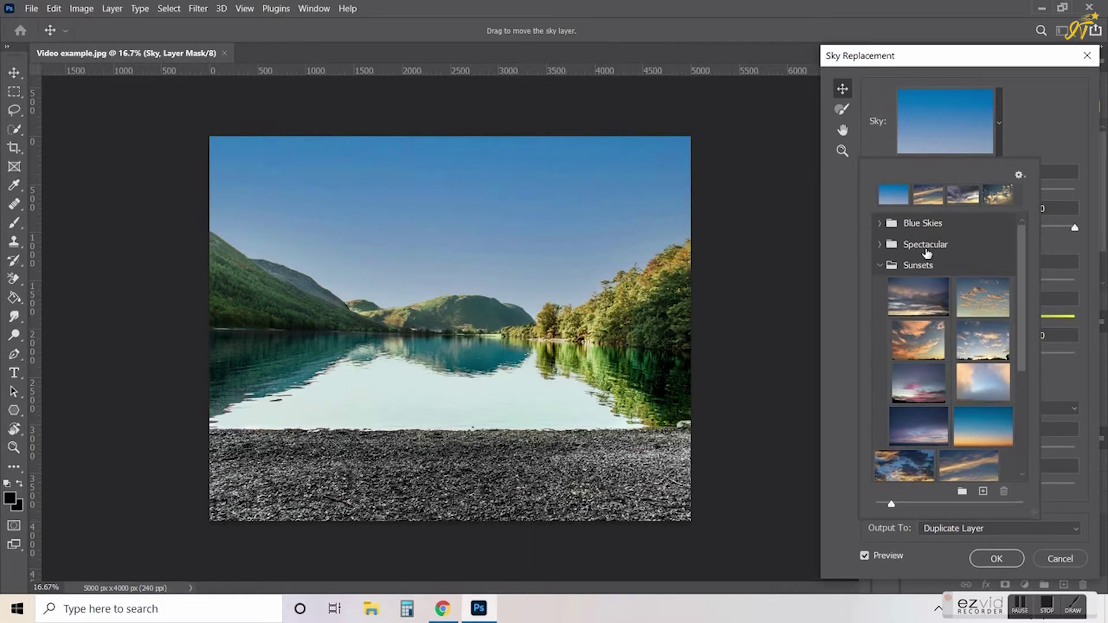
{"action": "left_click", "coordinate": [880, 266]}
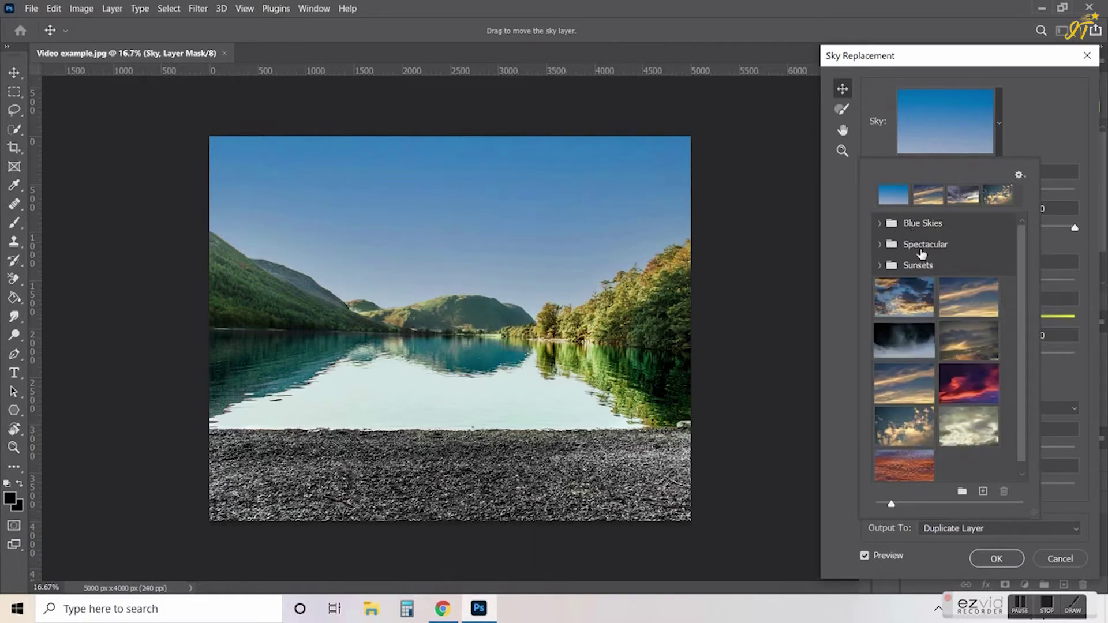
{"action": "left_click", "coordinate": [881, 224]}
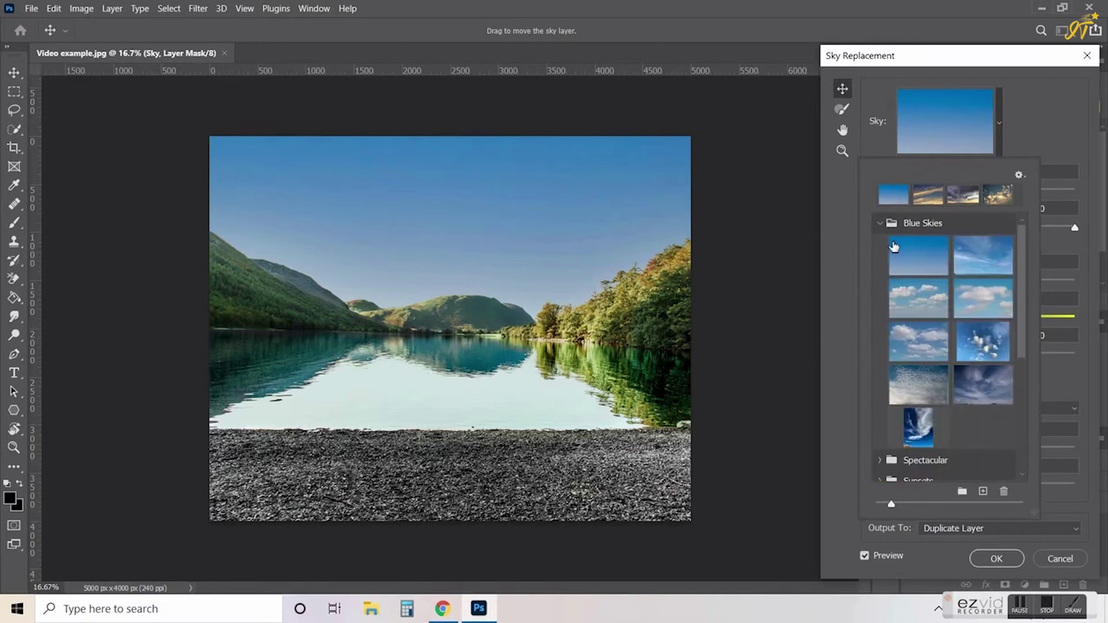
{"action": "left_click", "coordinate": [918, 303]}
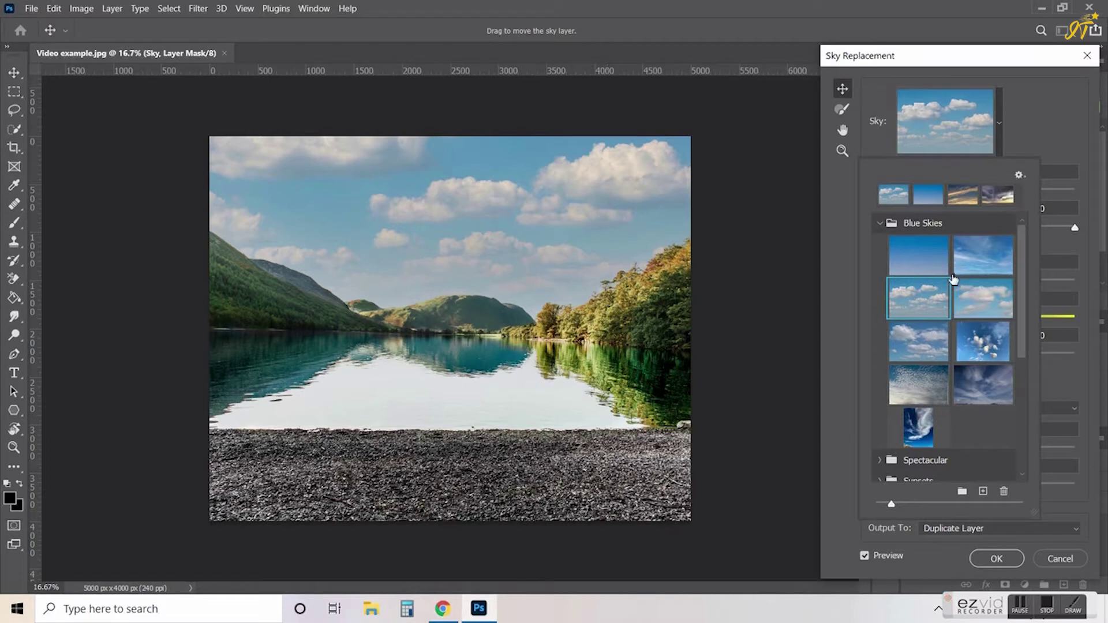
Collapse the Blue Skies group and try the ungrouped sky with orange streaked clouds over blue.
{"action": "scroll", "coordinate": [881, 239], "scroll_direction": "down", "scroll_amount": 1}
{"action": "scroll", "coordinate": [879, 237], "scroll_direction": "up", "scroll_amount": 1}
{"action": "left_click", "coordinate": [882, 225]}
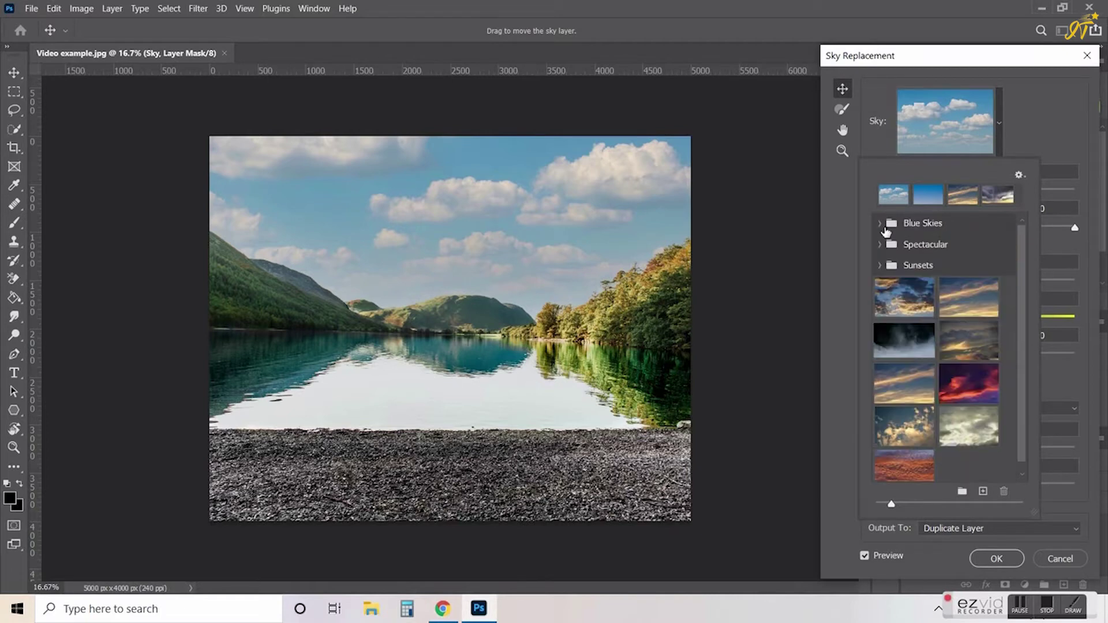
{"action": "left_click", "coordinate": [968, 299]}
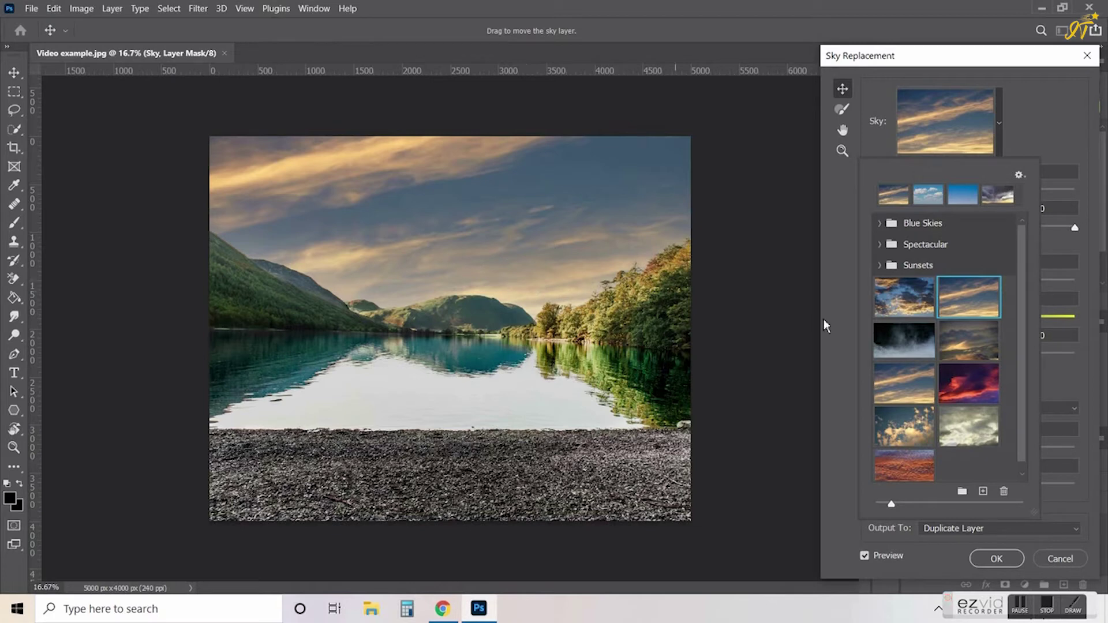
Expand the Sunsets group and try the ungrouped vivid red and purple sky listed below it.
{"action": "left_click", "coordinate": [880, 267]}
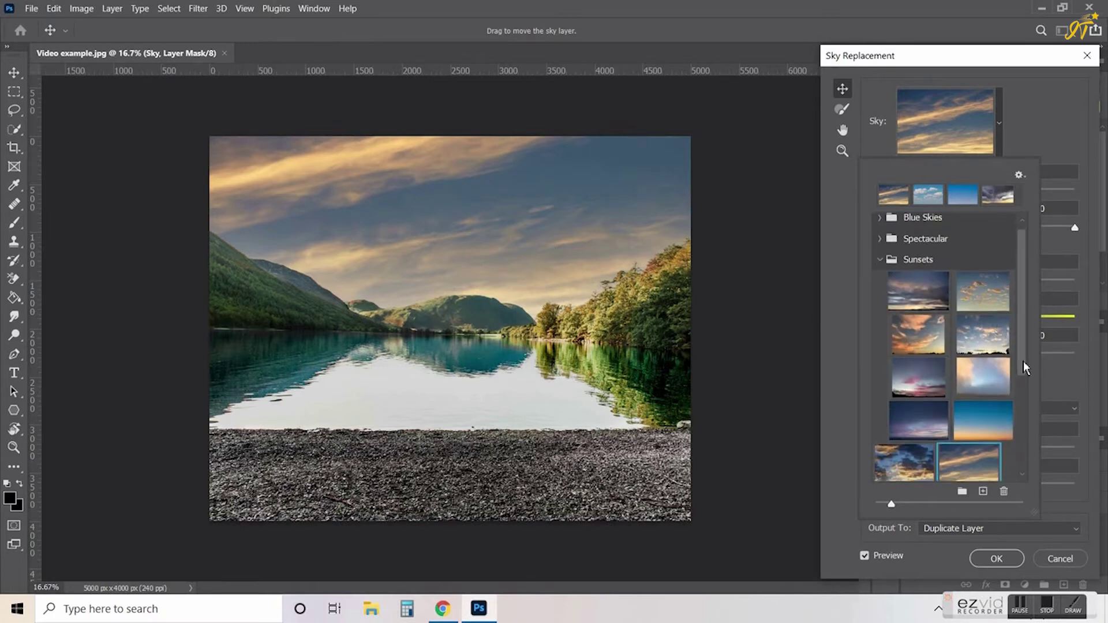
{"action": "left_click_drag", "start_coordinate": [1023, 361], "coordinate": [1026, 456]}
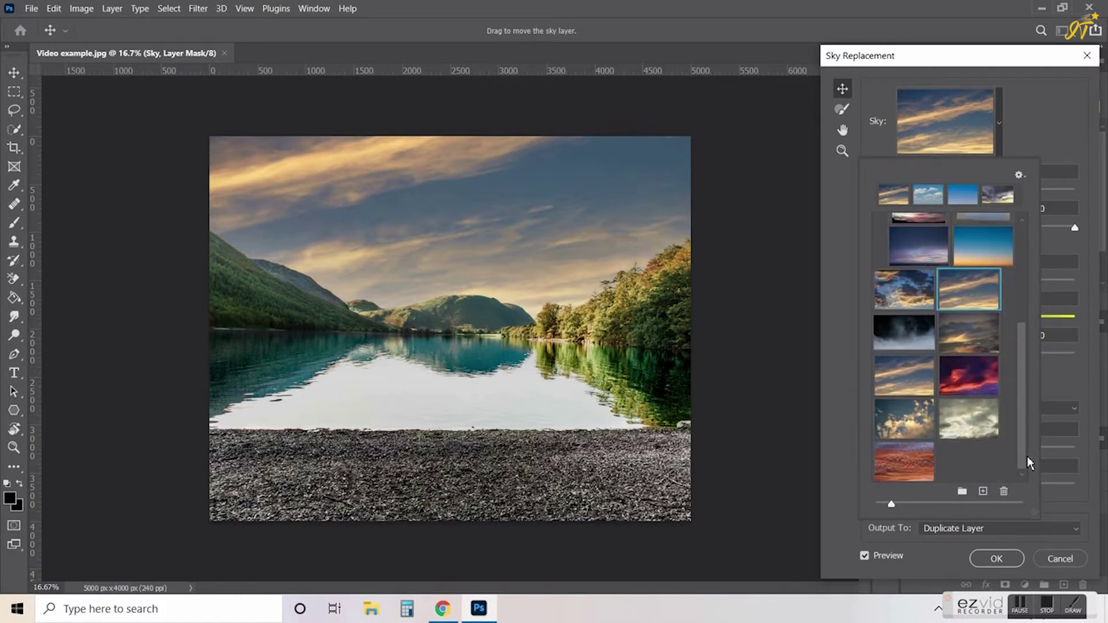
{"action": "left_click", "coordinate": [974, 386]}
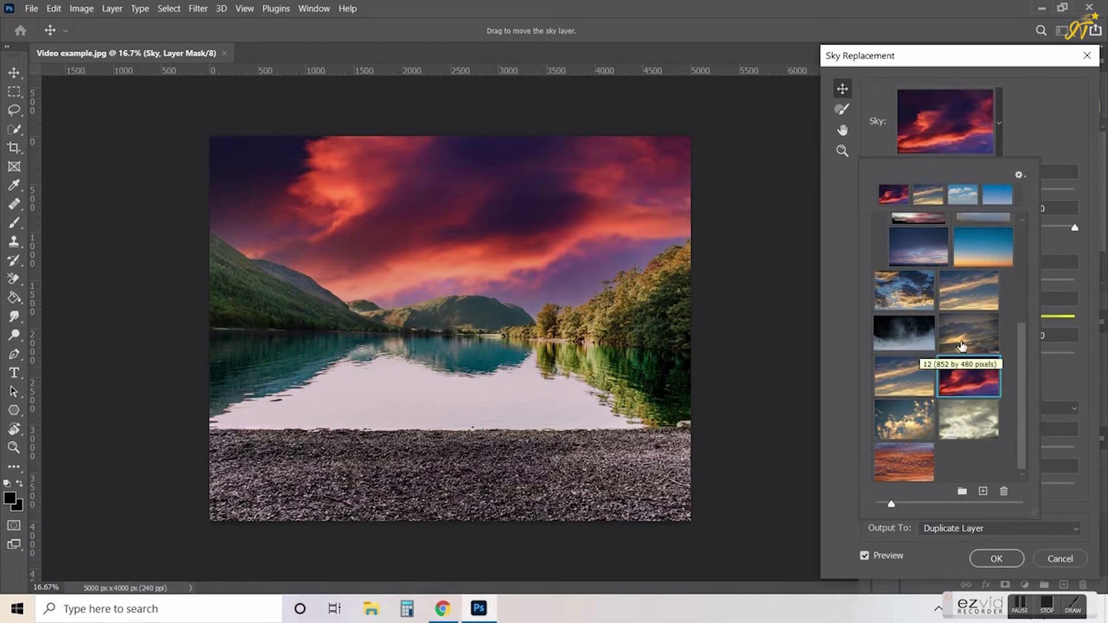
Collapse the Sunsets group, expand Spectacular and try its grey rainbow sky.
{"action": "left_click_drag", "start_coordinate": [1025, 428], "coordinate": [1024, 324]}
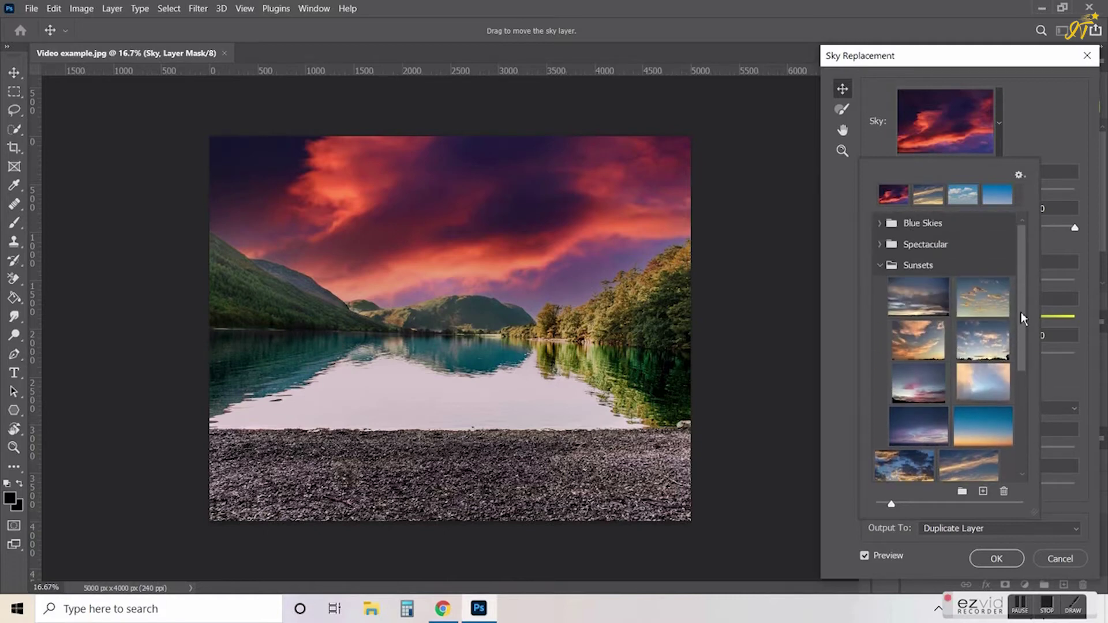
{"action": "left_click", "coordinate": [880, 266]}
{"action": "left_click", "coordinate": [880, 245]}
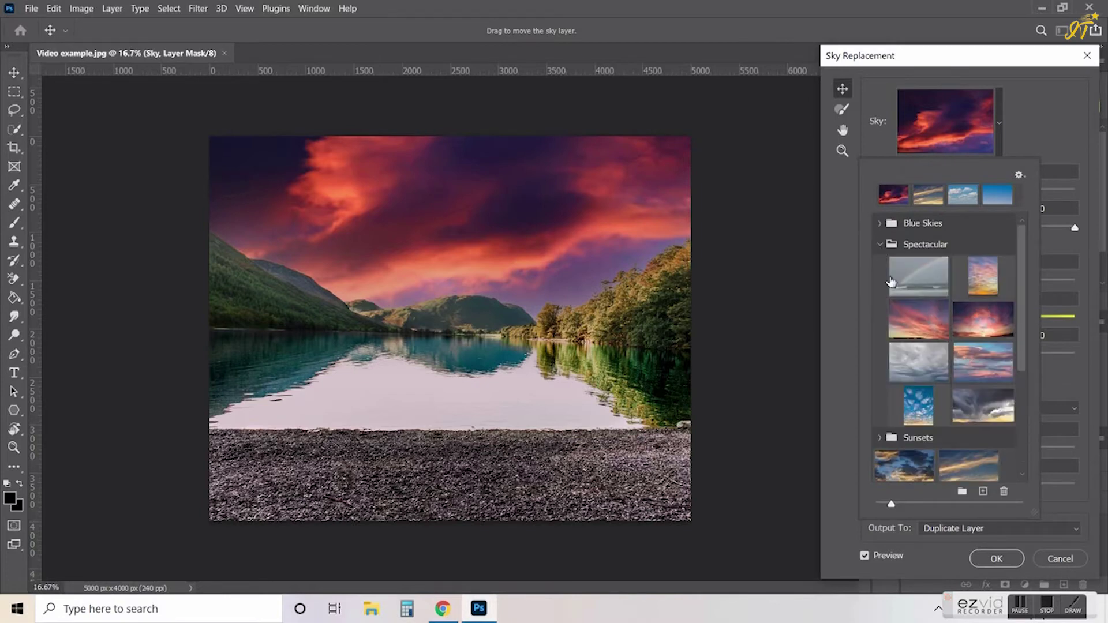
{"action": "left_click", "coordinate": [930, 278]}
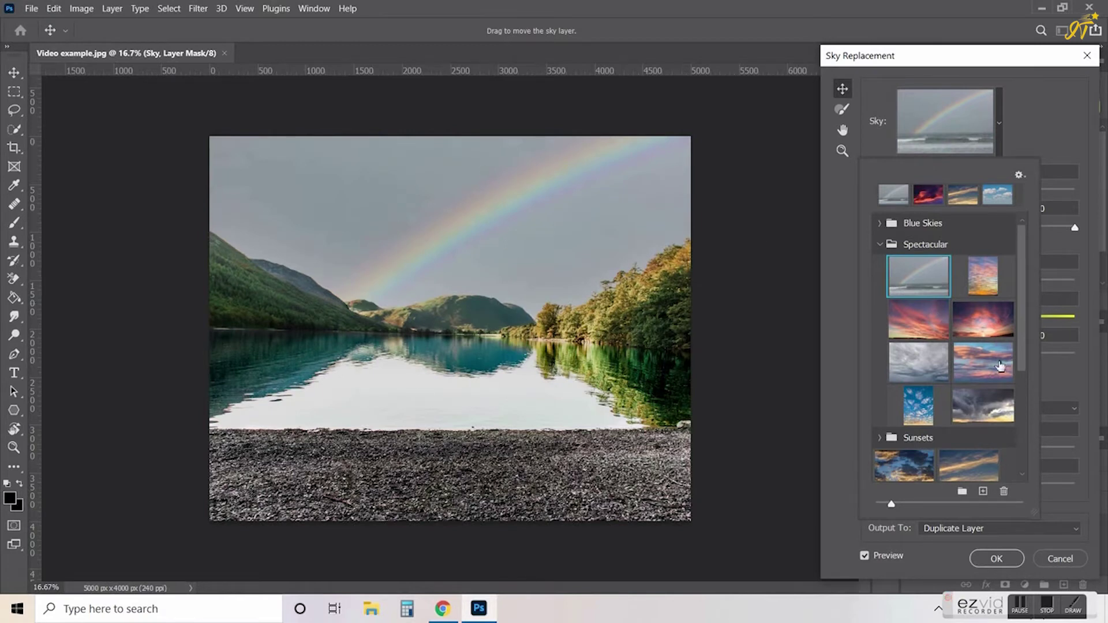
Try the Spectacular preset with dark storm clouds and bright light near the horizon, then collapse the group.
{"action": "scroll", "coordinate": [975, 379], "scroll_direction": "down", "scroll_amount": 1}
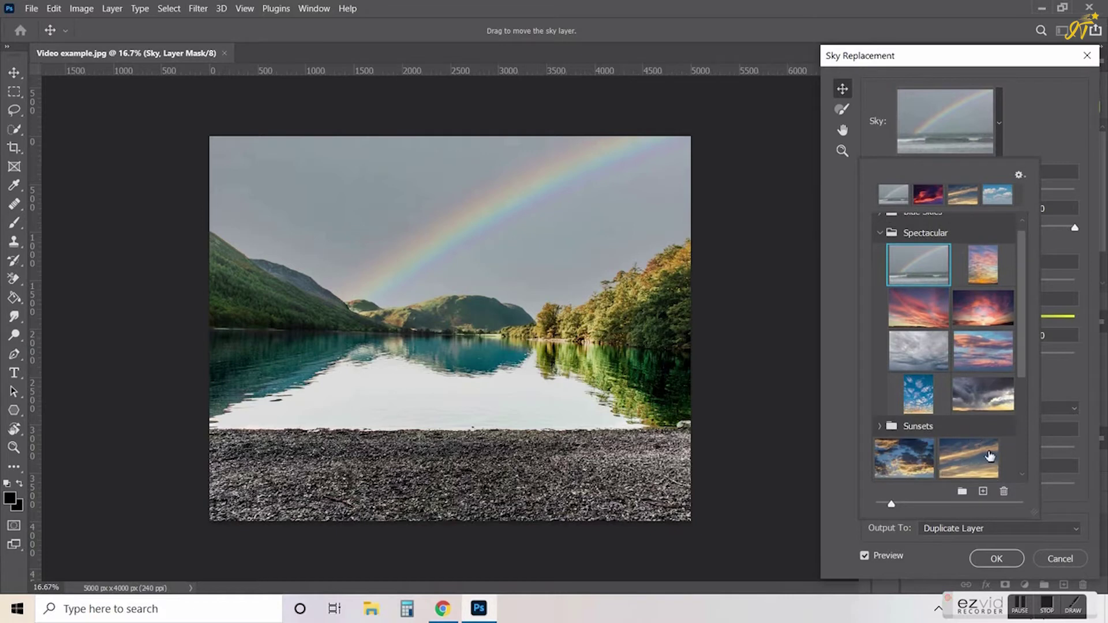
{"action": "left_click", "coordinate": [997, 400]}
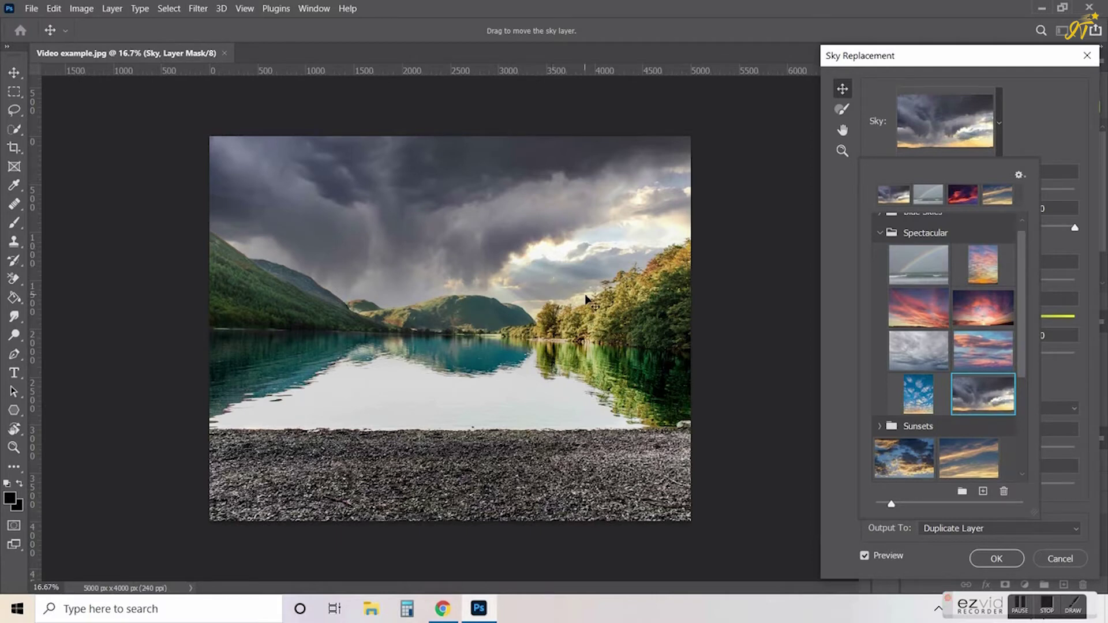
{"action": "left_click", "coordinate": [881, 234]}
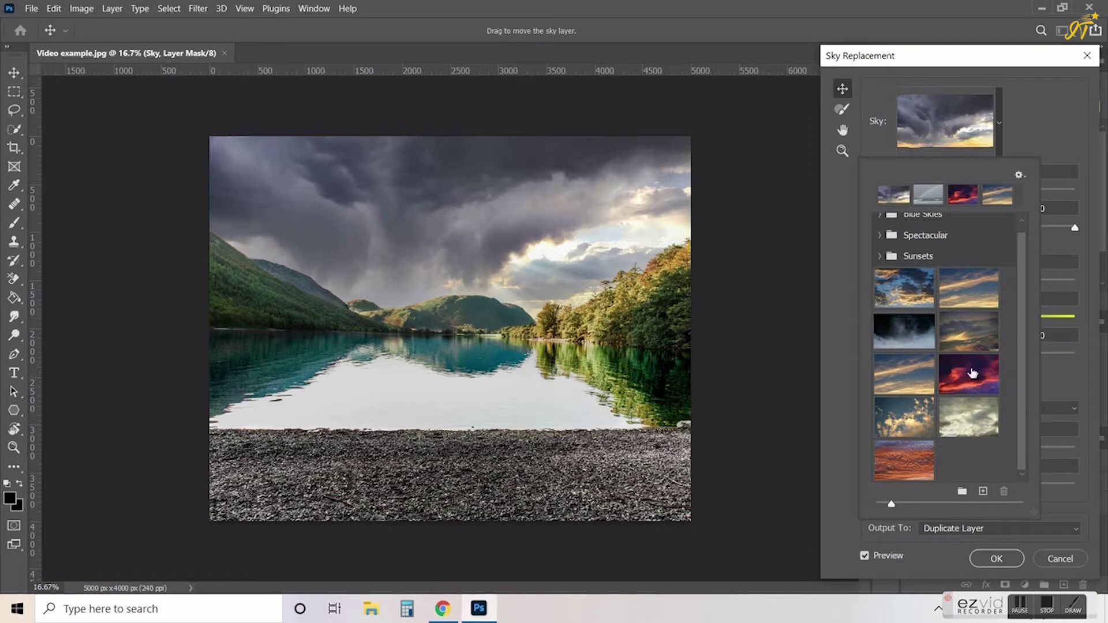
Start importing a custom sky image and browse to the Sky overlays folder inside Practice Canon 800D on LaCie (D:).
{"action": "left_click", "coordinate": [983, 492]}
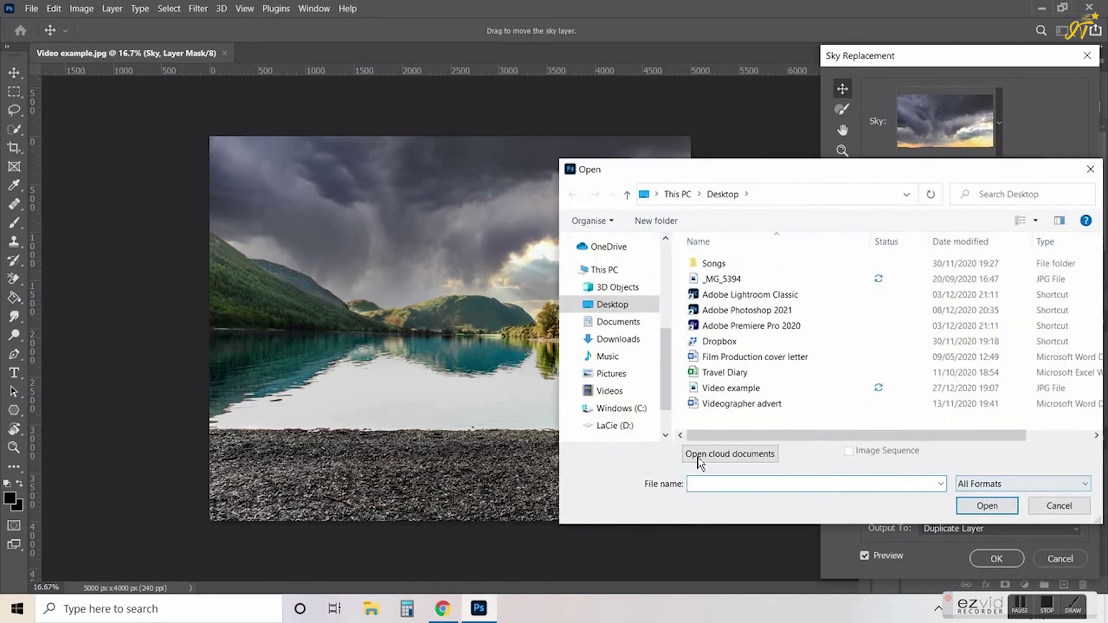
{"action": "scroll", "coordinate": [621, 363], "scroll_direction": "down", "scroll_amount": 1}
{"action": "left_click", "coordinate": [610, 380]}
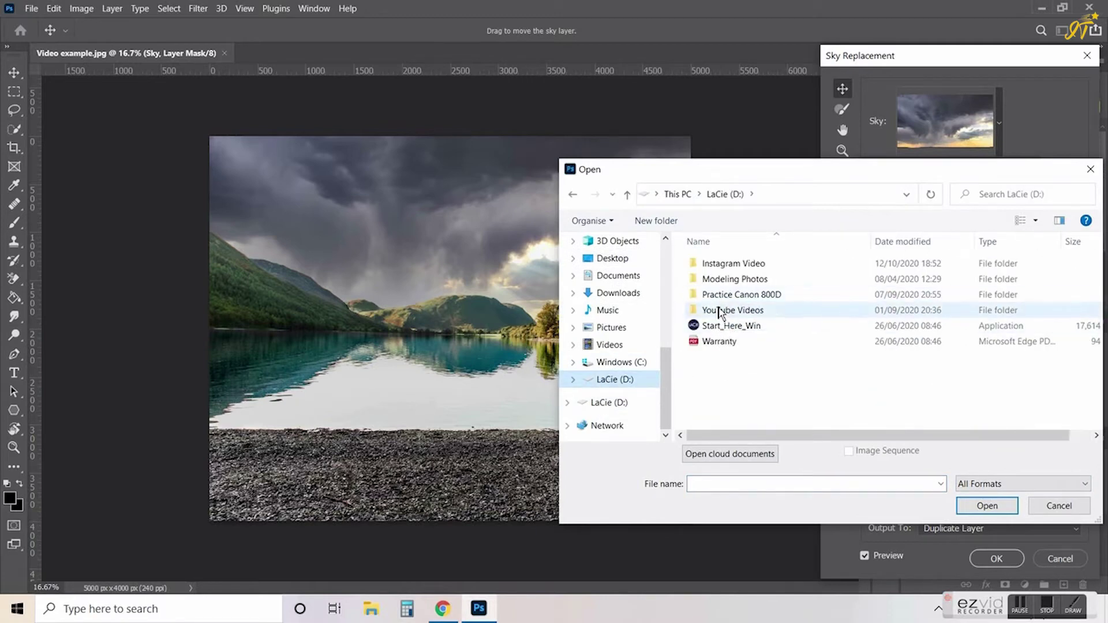
{"action": "left_click", "coordinate": [719, 296]}
{"action": "double_click", "coordinate": [718, 295]}
{"action": "scroll", "coordinate": [753, 358], "scroll_direction": "down", "scroll_amount": 3}
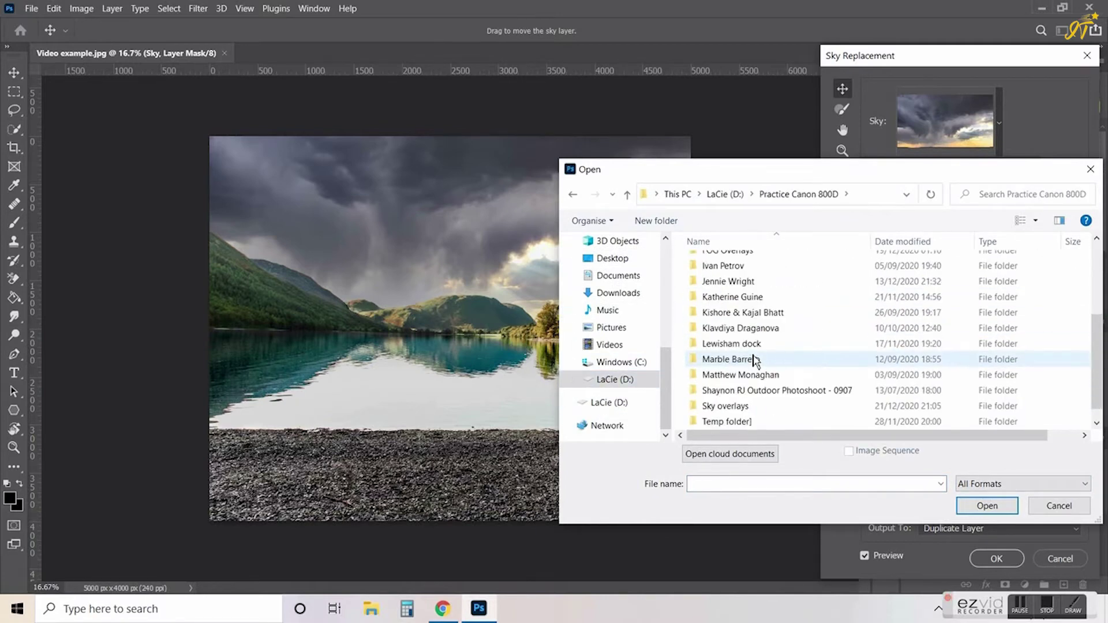
{"action": "scroll", "coordinate": [750, 324], "scroll_direction": "down", "scroll_amount": 1}
{"action": "double_click", "coordinate": [740, 391]}
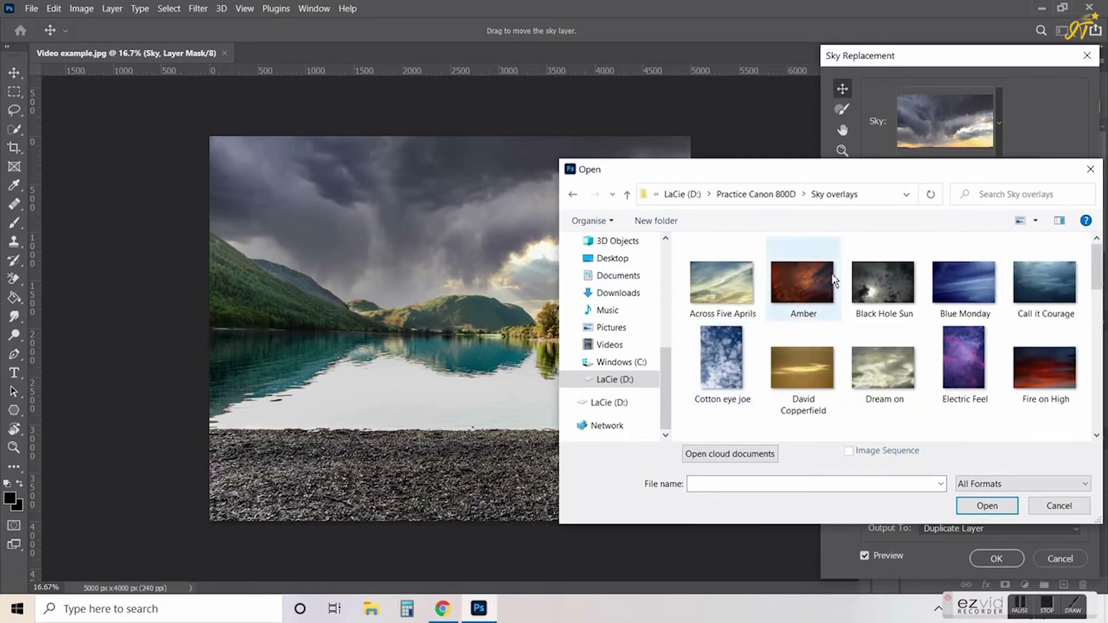
Import the Learning to Fly image as a new sky preset named "Video example" and close the sky picker.
{"action": "left_click_drag", "start_coordinate": [1097, 292], "coordinate": [1097, 355]}
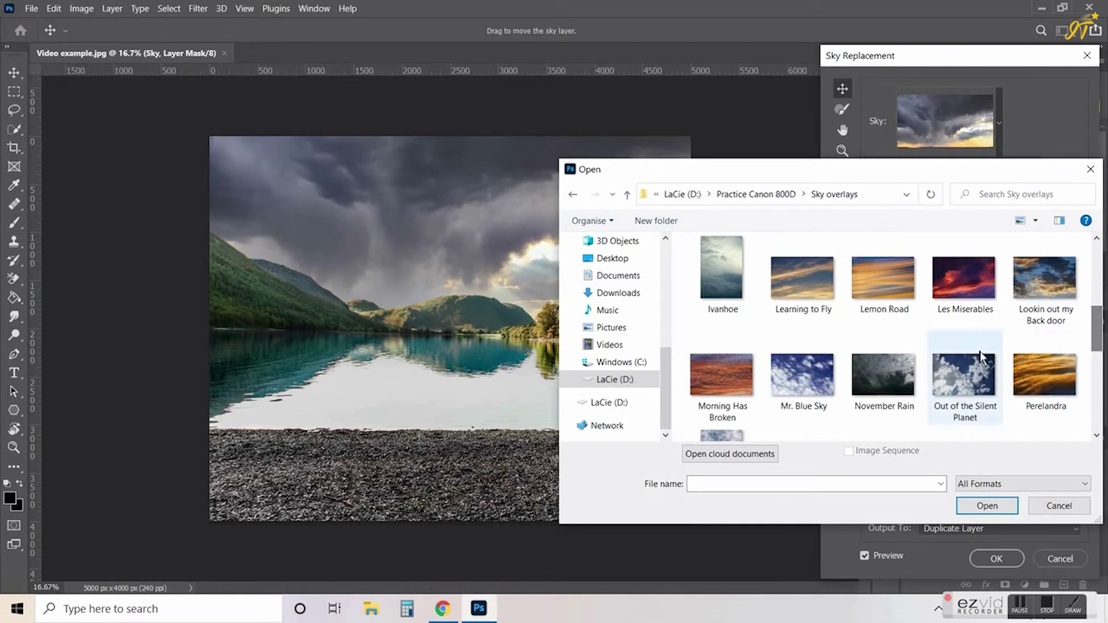
{"action": "scroll", "coordinate": [924, 366], "scroll_direction": "up", "scroll_amount": 3}
{"action": "scroll", "coordinate": [922, 364], "scroll_direction": "down", "scroll_amount": 2}
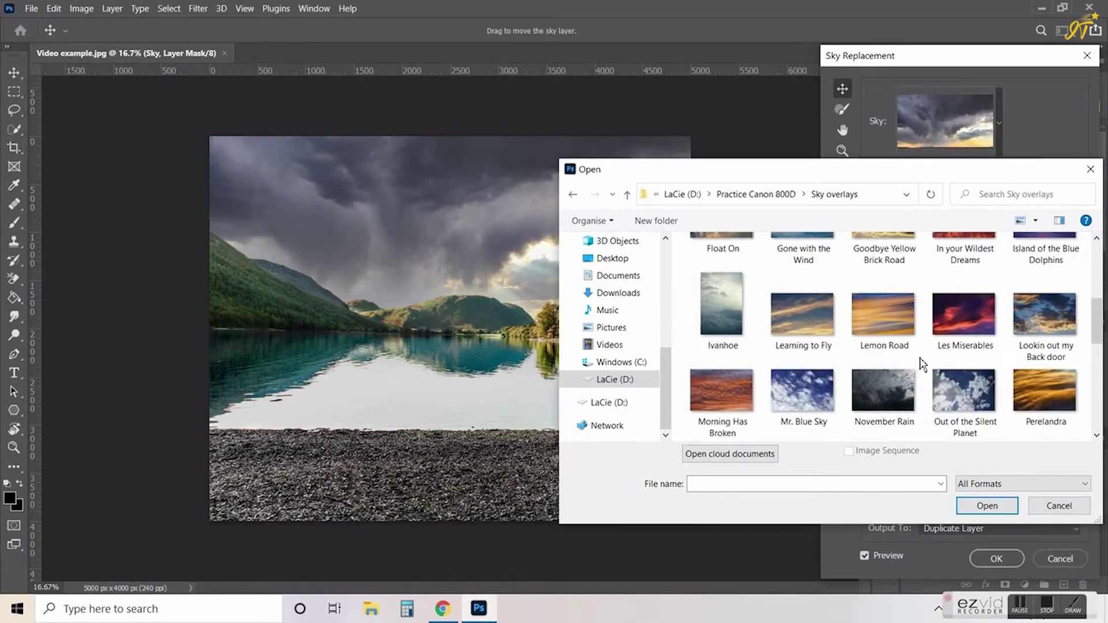
{"action": "left_click", "coordinate": [806, 334]}
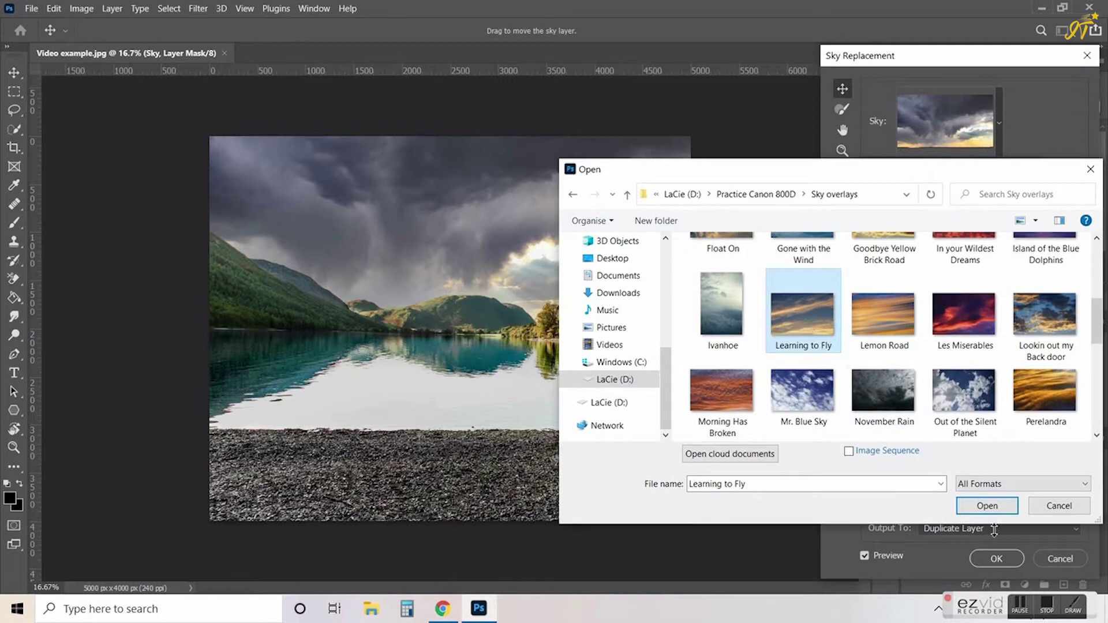
{"action": "left_click", "coordinate": [987, 507]}
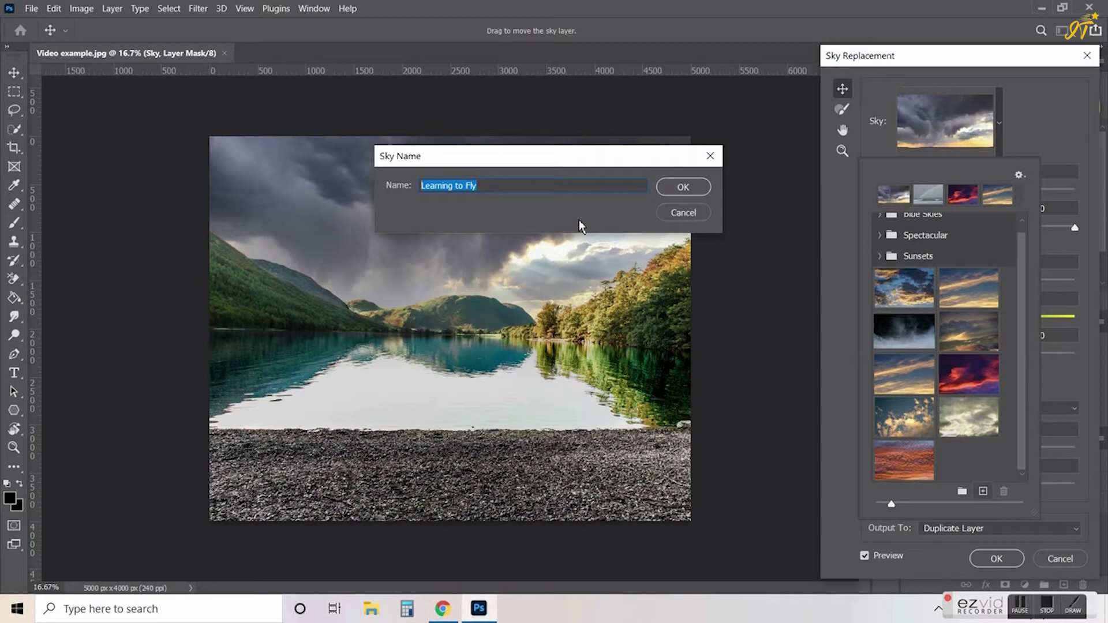
{"action": "type", "text": "Video example"}
{"action": "left_click", "coordinate": [680, 193]}
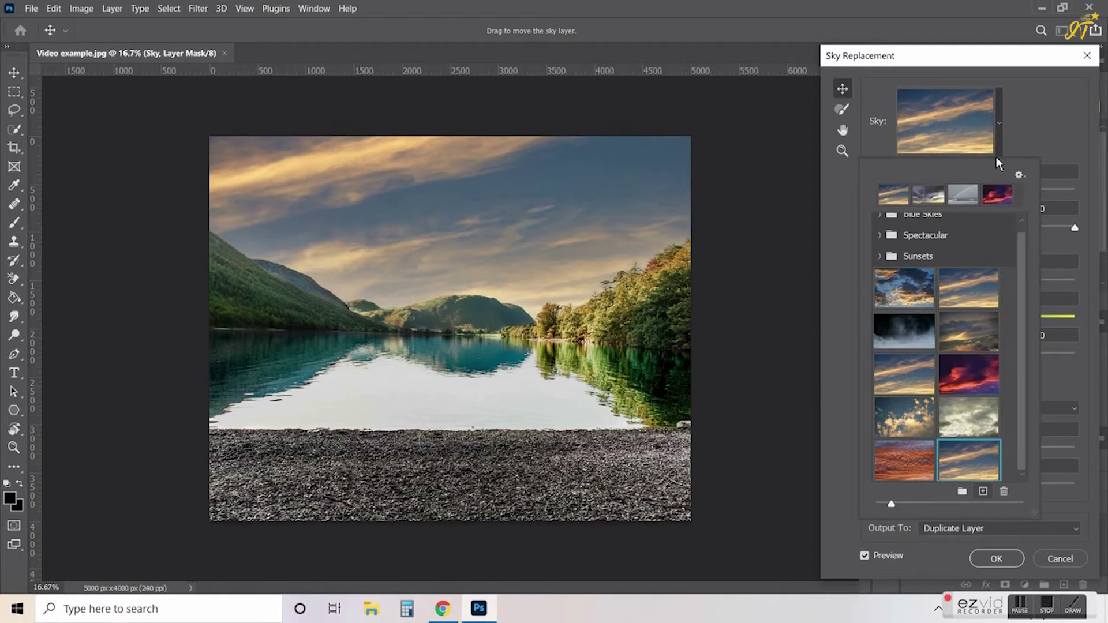
{"action": "key", "text": "Escape"}
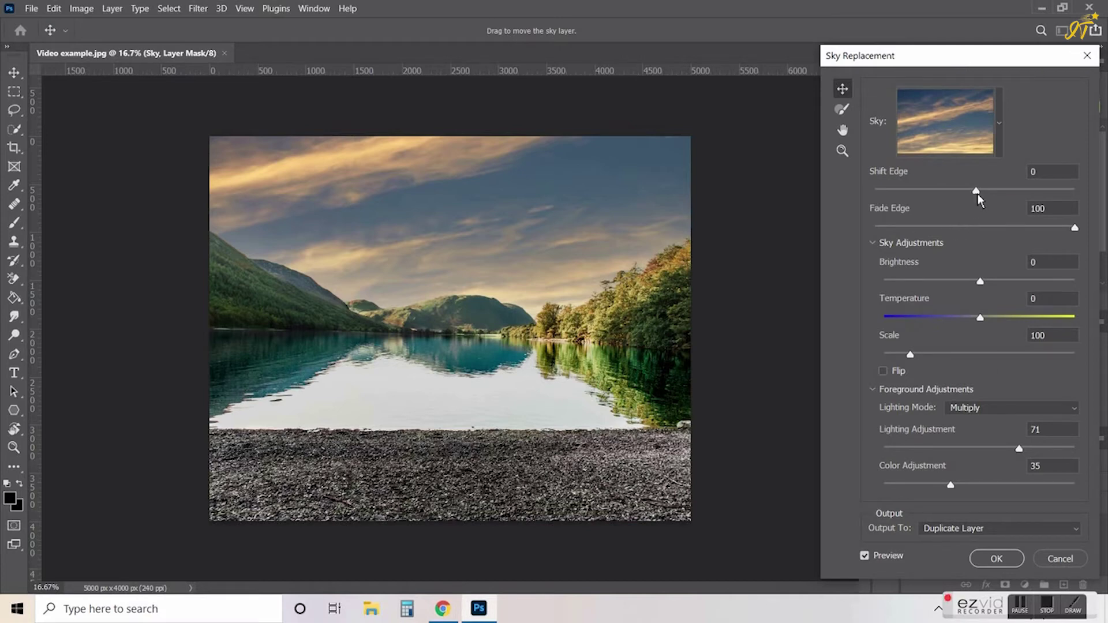
Set the sky's Shift Edge to -47 and its Fade Edge to 12.
{"action": "left_click_drag", "start_coordinate": [978, 196], "coordinate": [992, 197]}
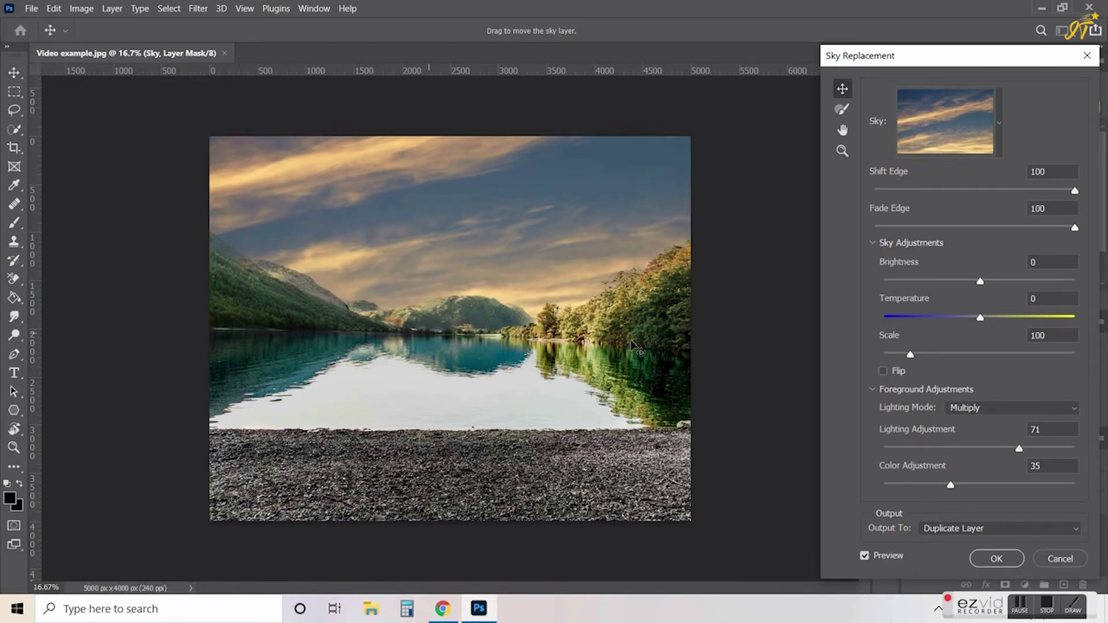
{"action": "left_click_drag", "start_coordinate": [1080, 195], "coordinate": [966, 195]}
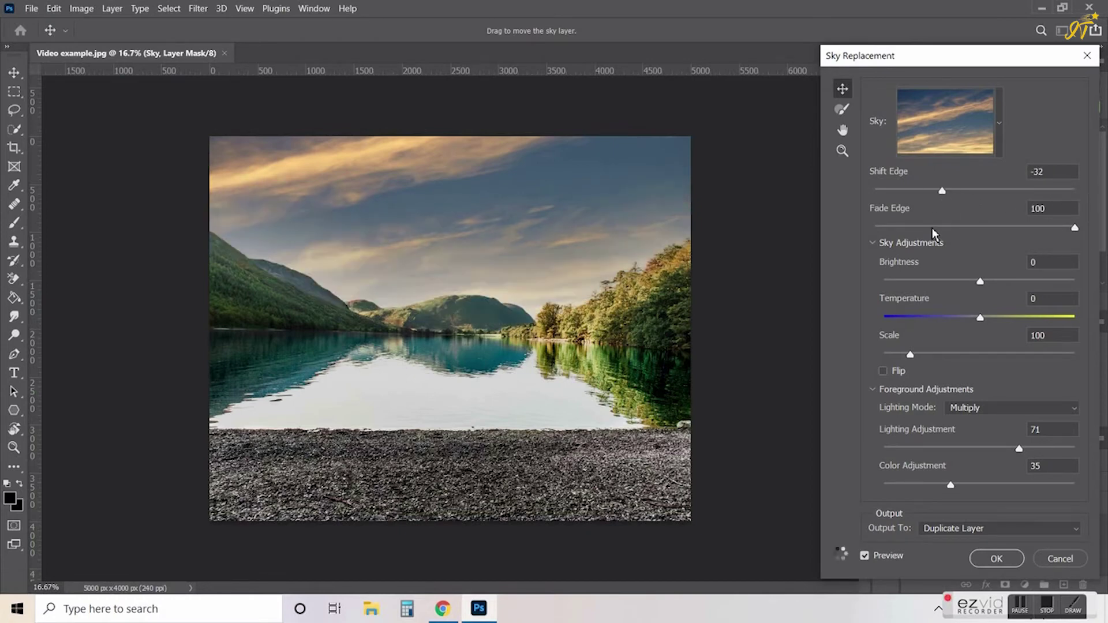
{"action": "left_click_drag", "start_coordinate": [942, 191], "coordinate": [931, 191]}
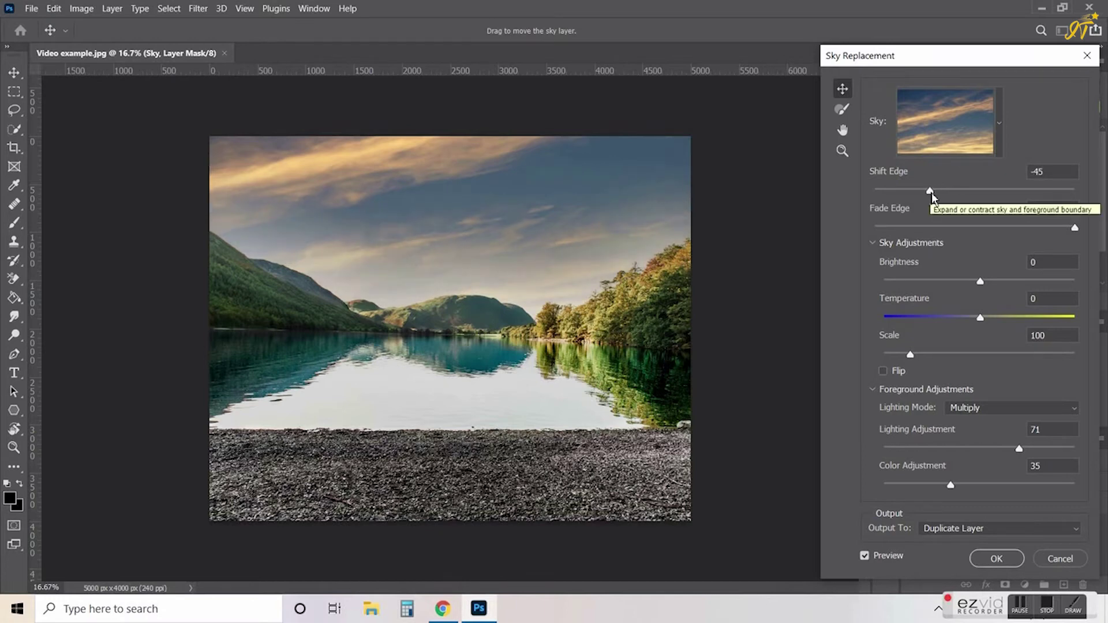
{"action": "left_click_drag", "start_coordinate": [931, 192], "coordinate": [924, 198]}
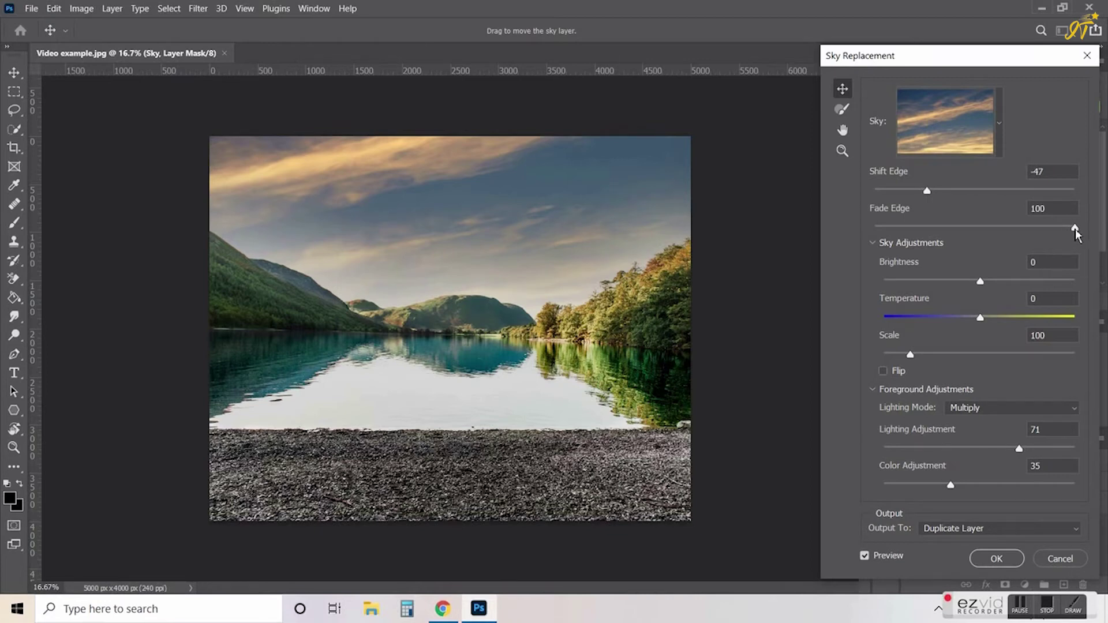
{"action": "left_click_drag", "start_coordinate": [1076, 229], "coordinate": [949, 229]}
{"action": "left_click_drag", "start_coordinate": [1077, 227], "coordinate": [899, 225]}
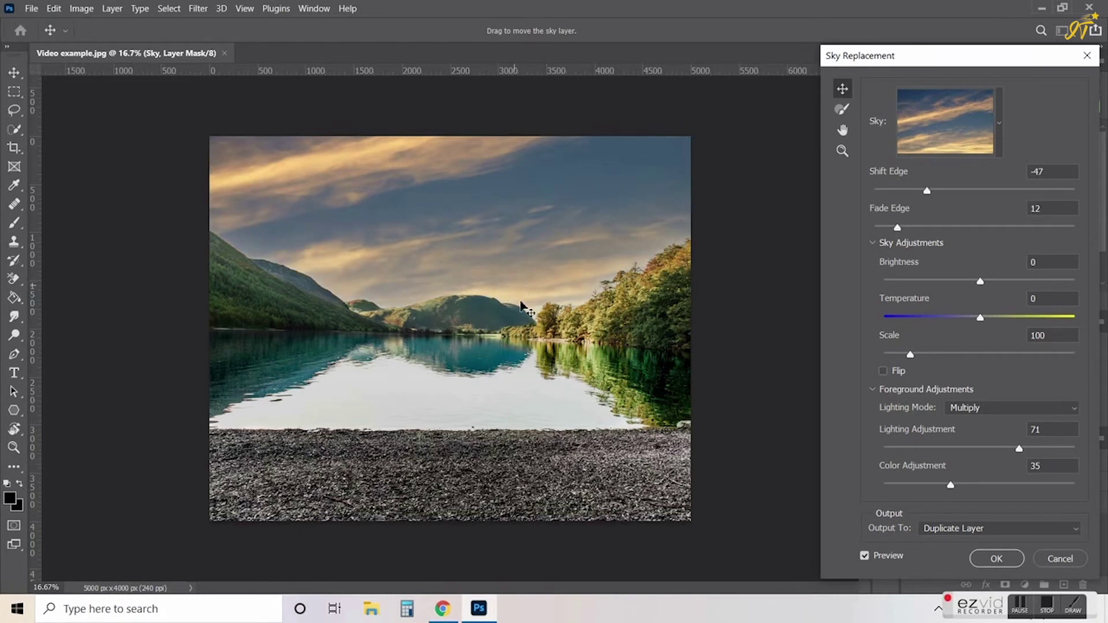
Try a Fade Edge of 0 for the sky, then raise it and settle on 70.
{"action": "left_click_drag", "start_coordinate": [896, 228], "coordinate": [873, 229]}
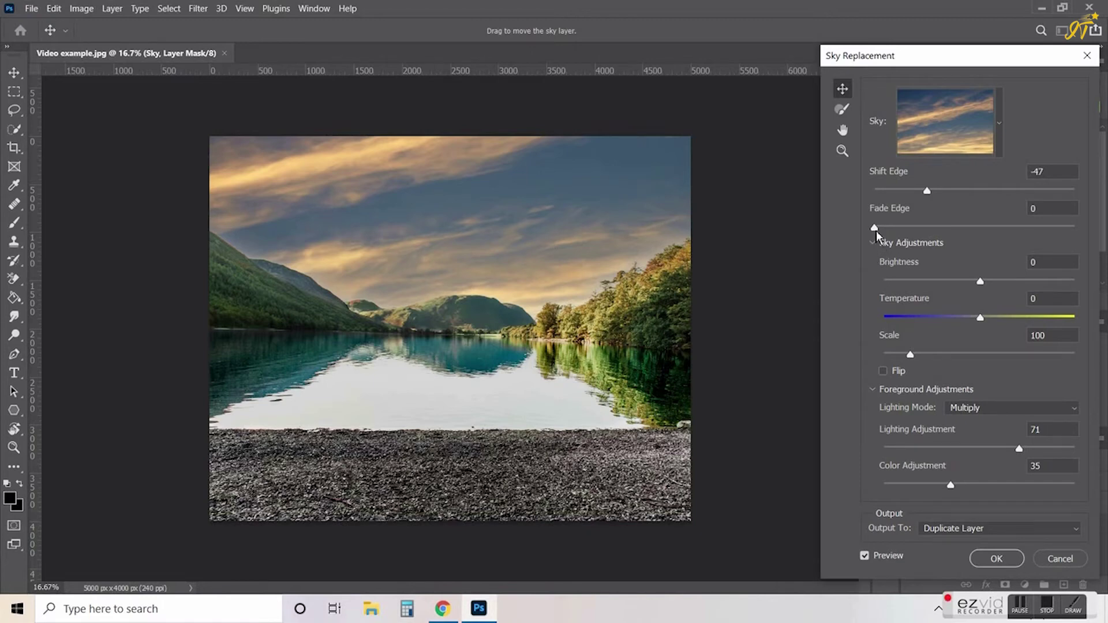
{"action": "left_click_drag", "start_coordinate": [876, 231], "coordinate": [980, 237]}
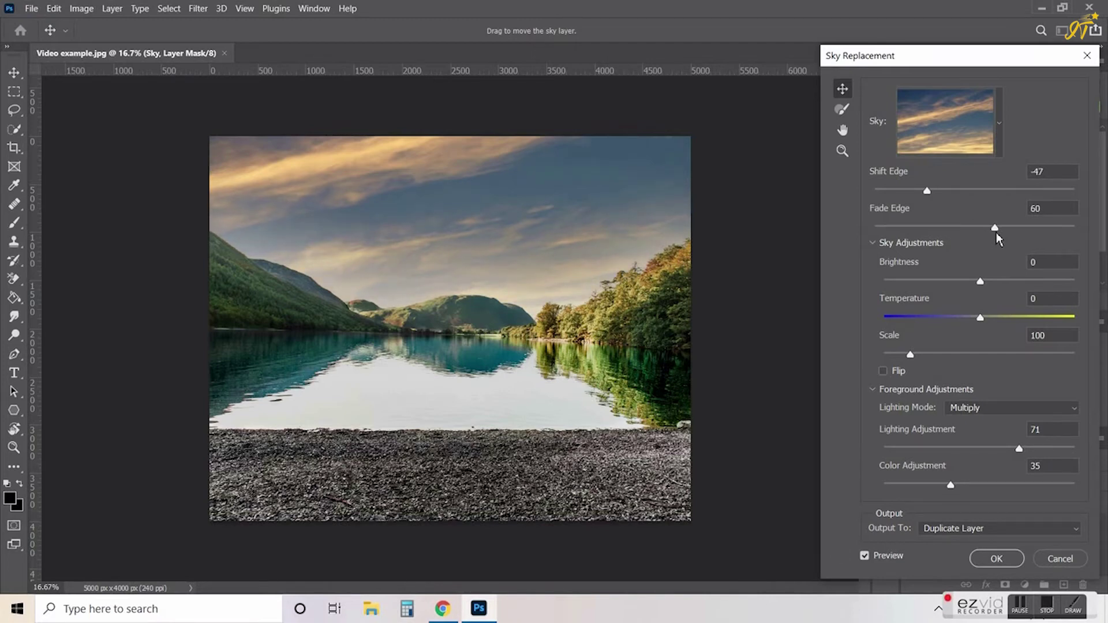
{"action": "left_click_drag", "start_coordinate": [996, 229], "coordinate": [1019, 238]}
Configure the sky adjustments with Brightness -14, Temperature 4 and Scale 103.
{"action": "left_click_drag", "start_coordinate": [981, 283], "coordinate": [977, 284]}
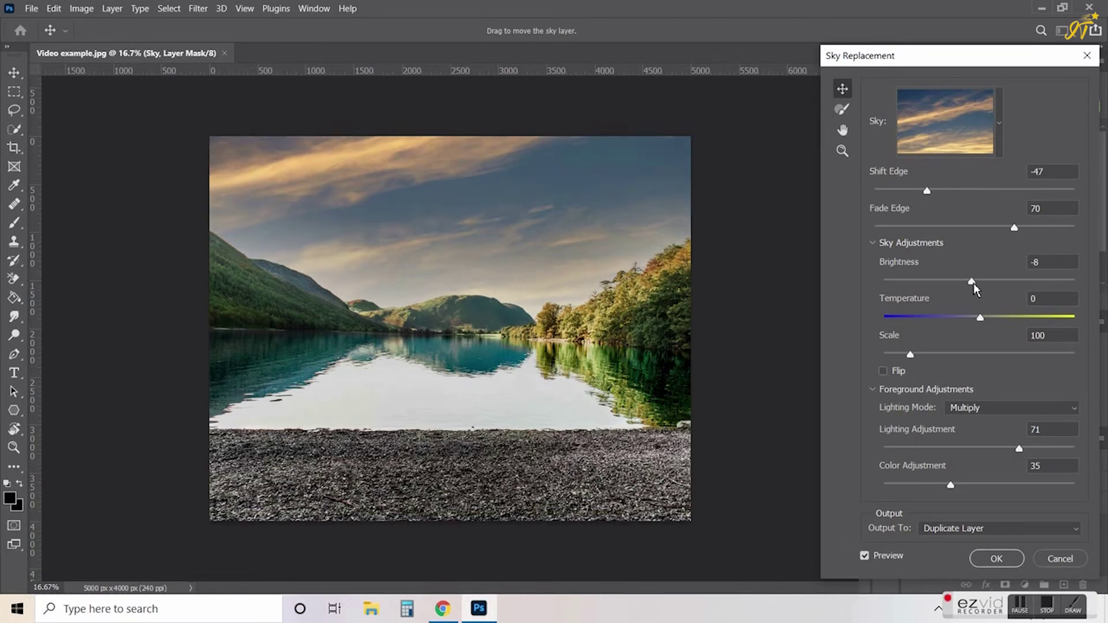
{"action": "left_click_drag", "start_coordinate": [974, 284], "coordinate": [966, 283]}
{"action": "left_click_drag", "start_coordinate": [983, 319], "coordinate": [1001, 322]}
{"action": "left_click_drag", "start_coordinate": [1073, 327], "coordinate": [892, 323]}
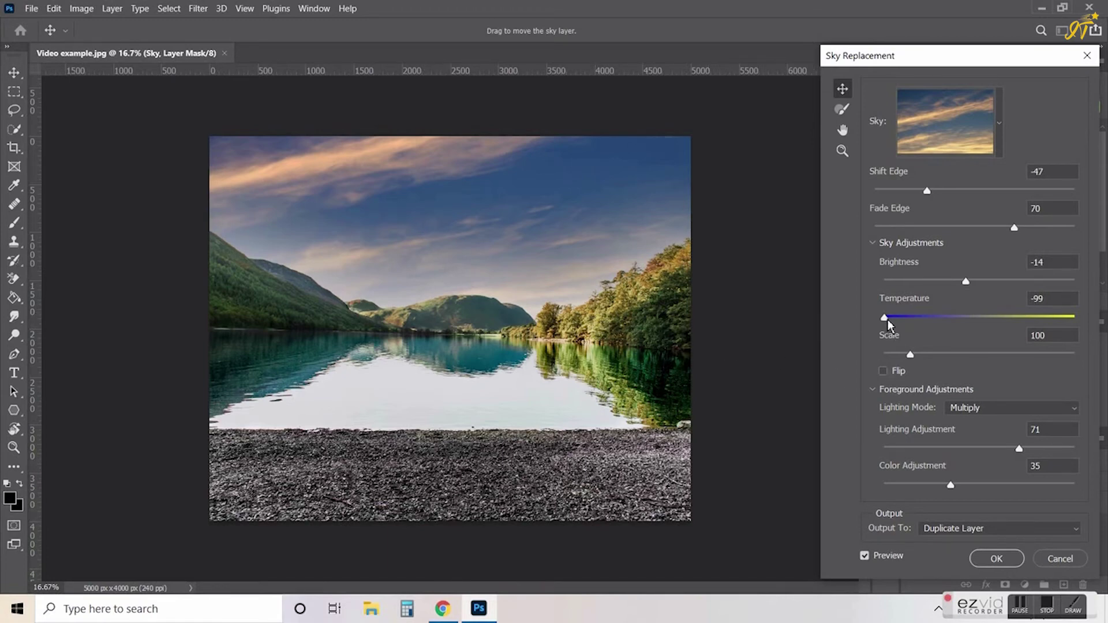
{"action": "left_click_drag", "start_coordinate": [887, 320], "coordinate": [986, 320]}
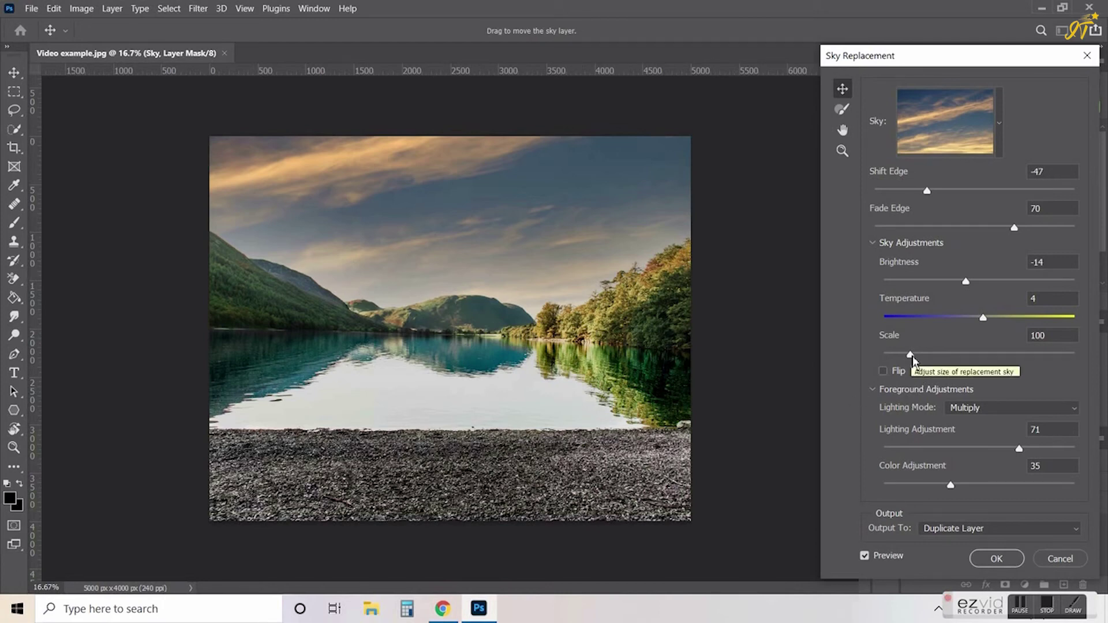
{"action": "mouse_move", "coordinate": [910, 354]}
{"action": "left_mouse_down"}
{"action": "mouse_move", "coordinate": [966, 358]}
{"action": "mouse_move", "coordinate": [915, 358]}
{"action": "left_mouse_up"}
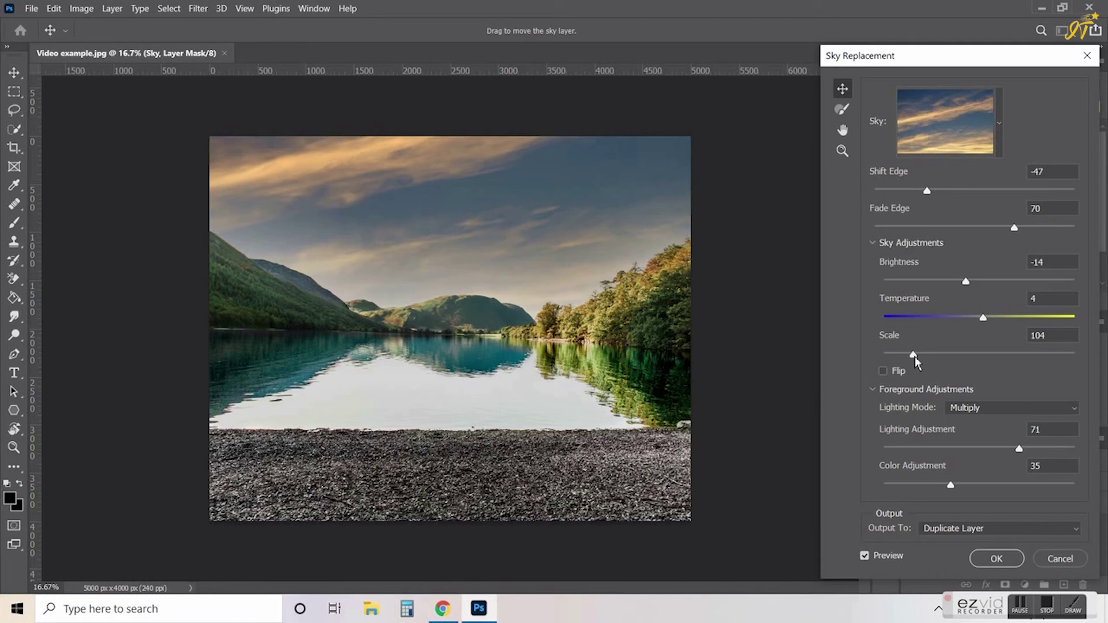
{"action": "left_click_drag", "start_coordinate": [916, 358], "coordinate": [915, 359]}
Try the Screen lighting mode for the foreground, then switch it back to Multiply.
{"action": "left_click", "coordinate": [959, 411]}
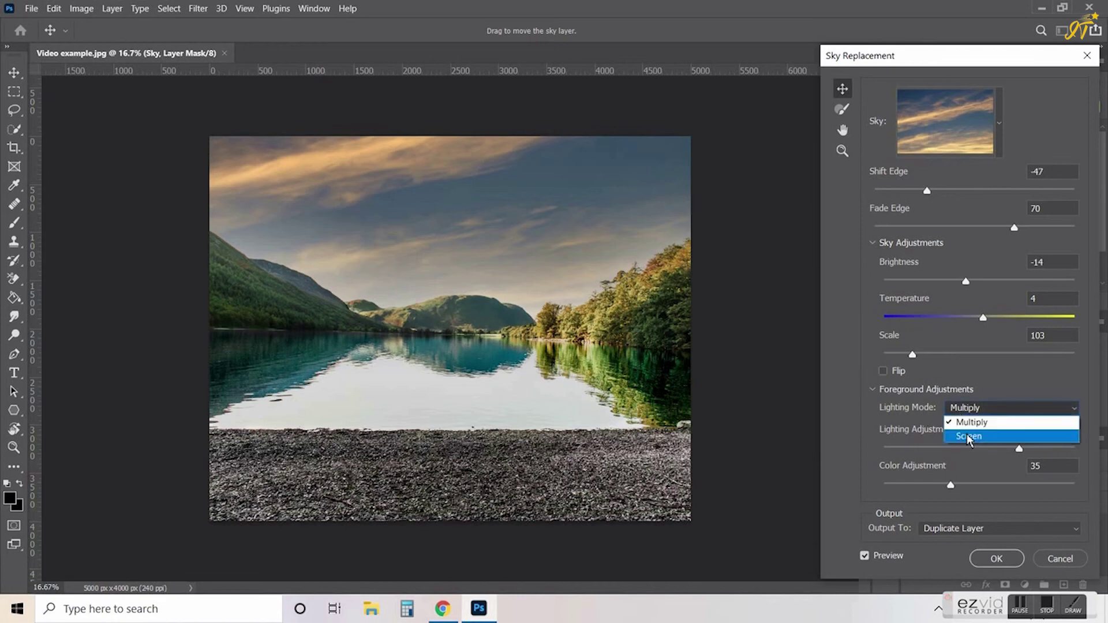
{"action": "left_click", "coordinate": [977, 437]}
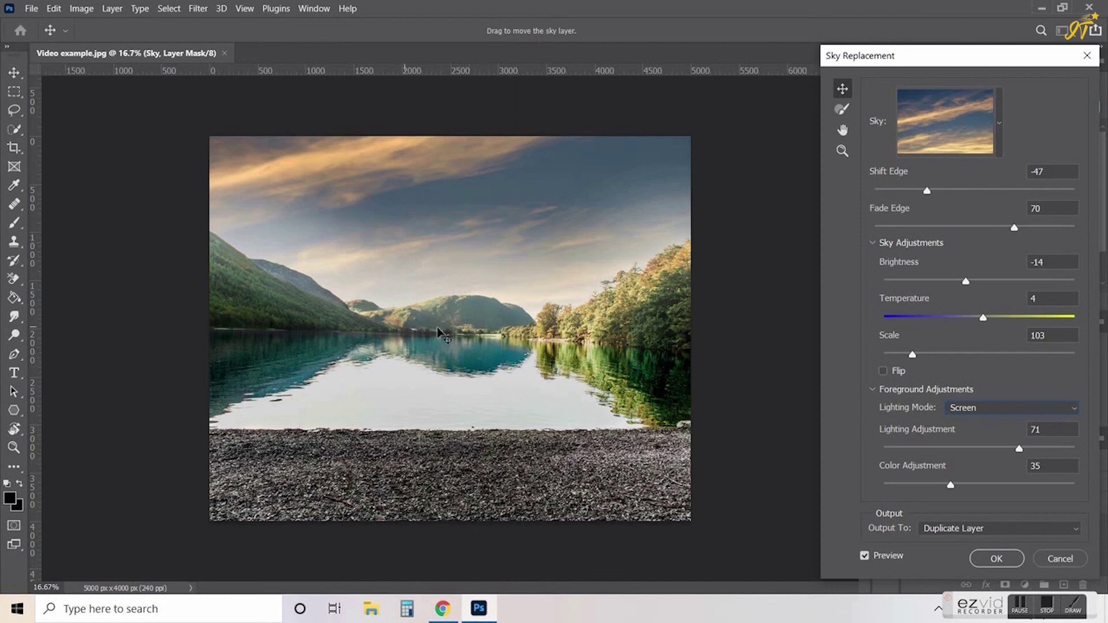
{"action": "left_click", "coordinate": [970, 411]}
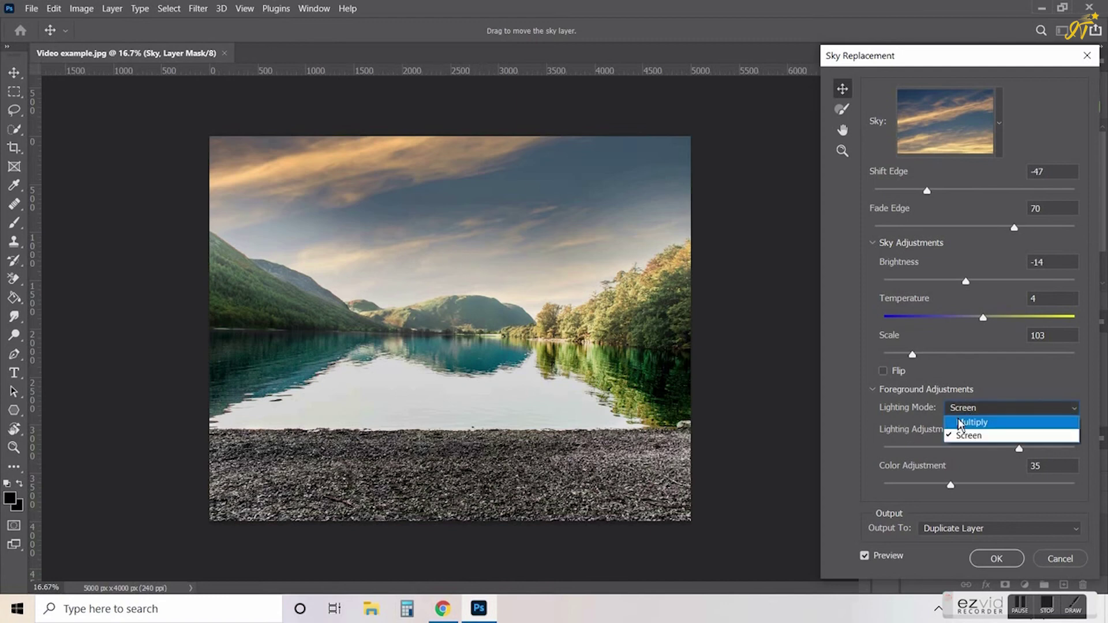
{"action": "left_click", "coordinate": [966, 426]}
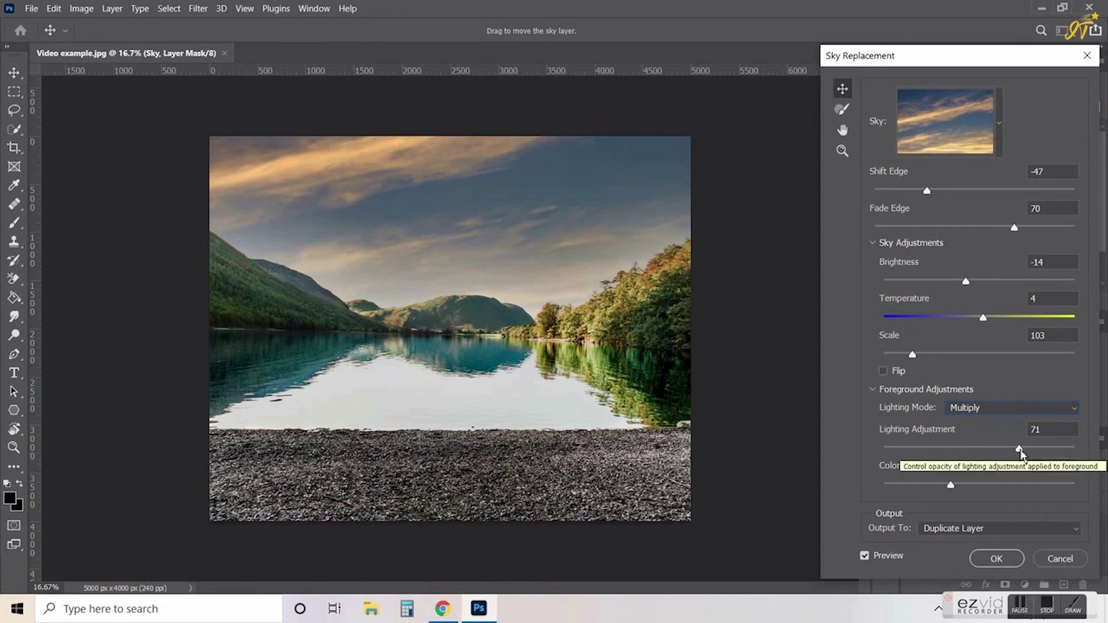
Set the foreground Lighting Adjustment to 65 and toggle the preview off and on to compare with the original photo.
{"action": "mouse_move", "coordinate": [1019, 450]}
{"action": "left_mouse_down"}
{"action": "mouse_move", "coordinate": [990, 455]}
{"action": "mouse_move", "coordinate": [1008, 449]}
{"action": "left_mouse_up"}
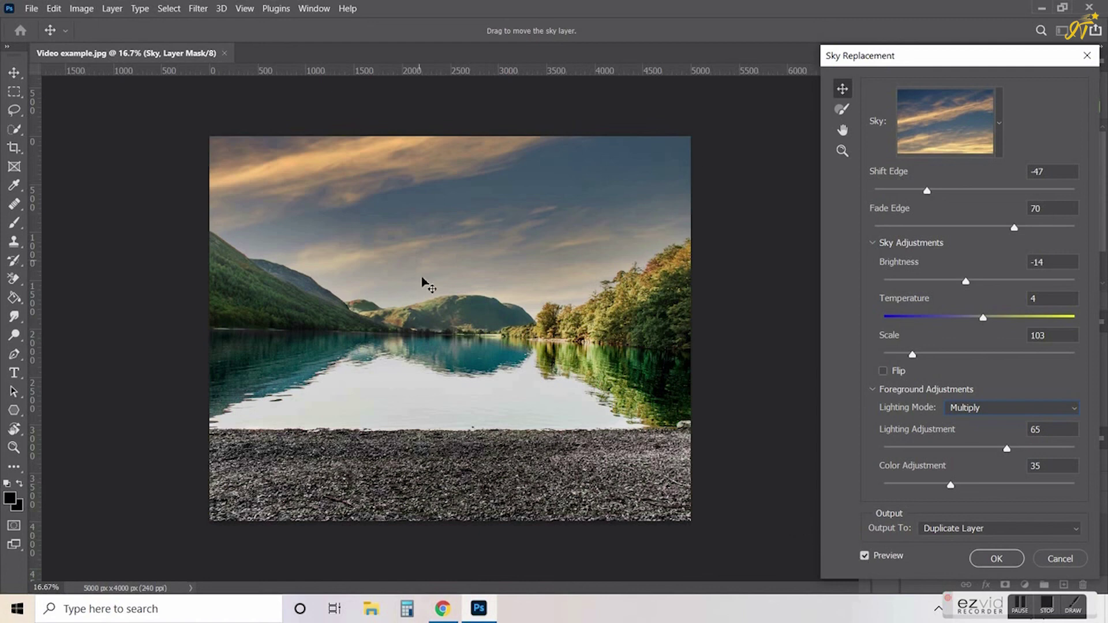
{"action": "left_click", "coordinate": [864, 556]}
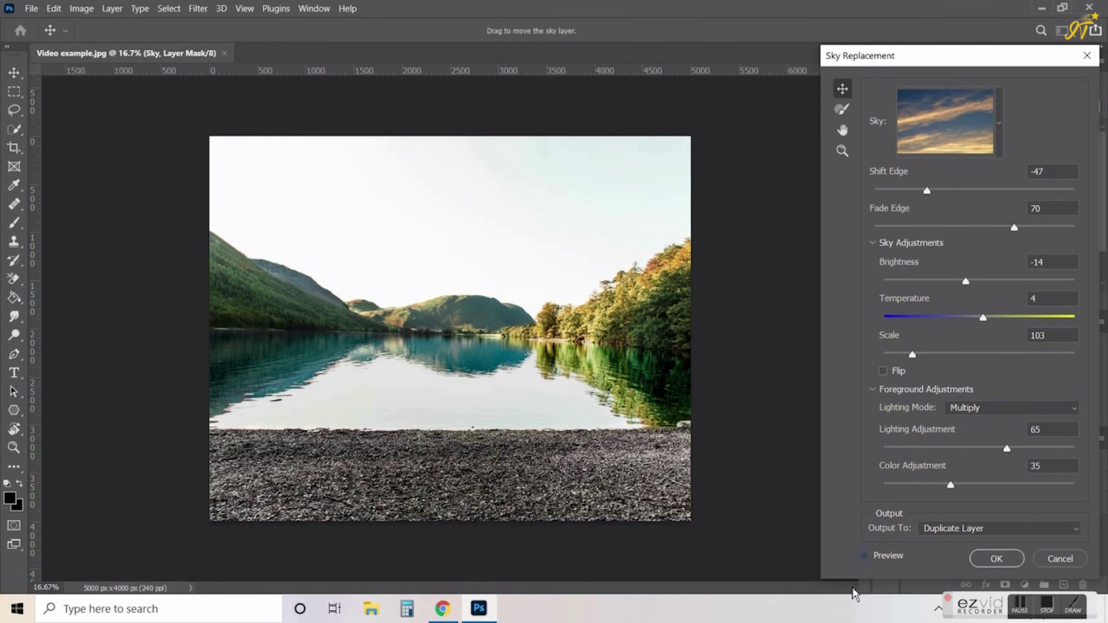
{"action": "left_click", "coordinate": [866, 557]}
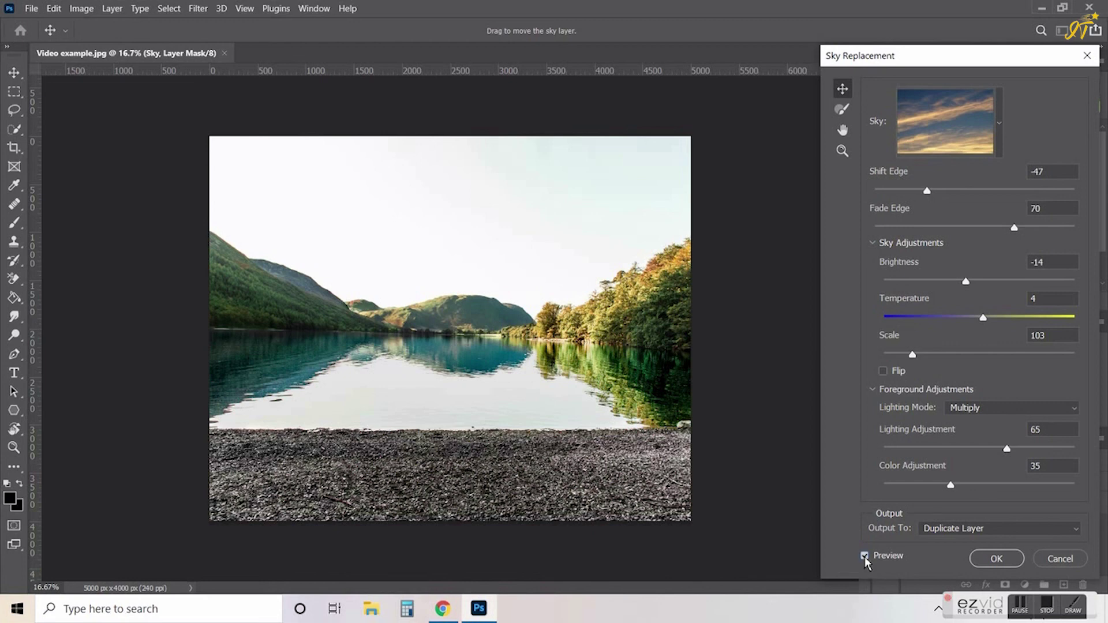